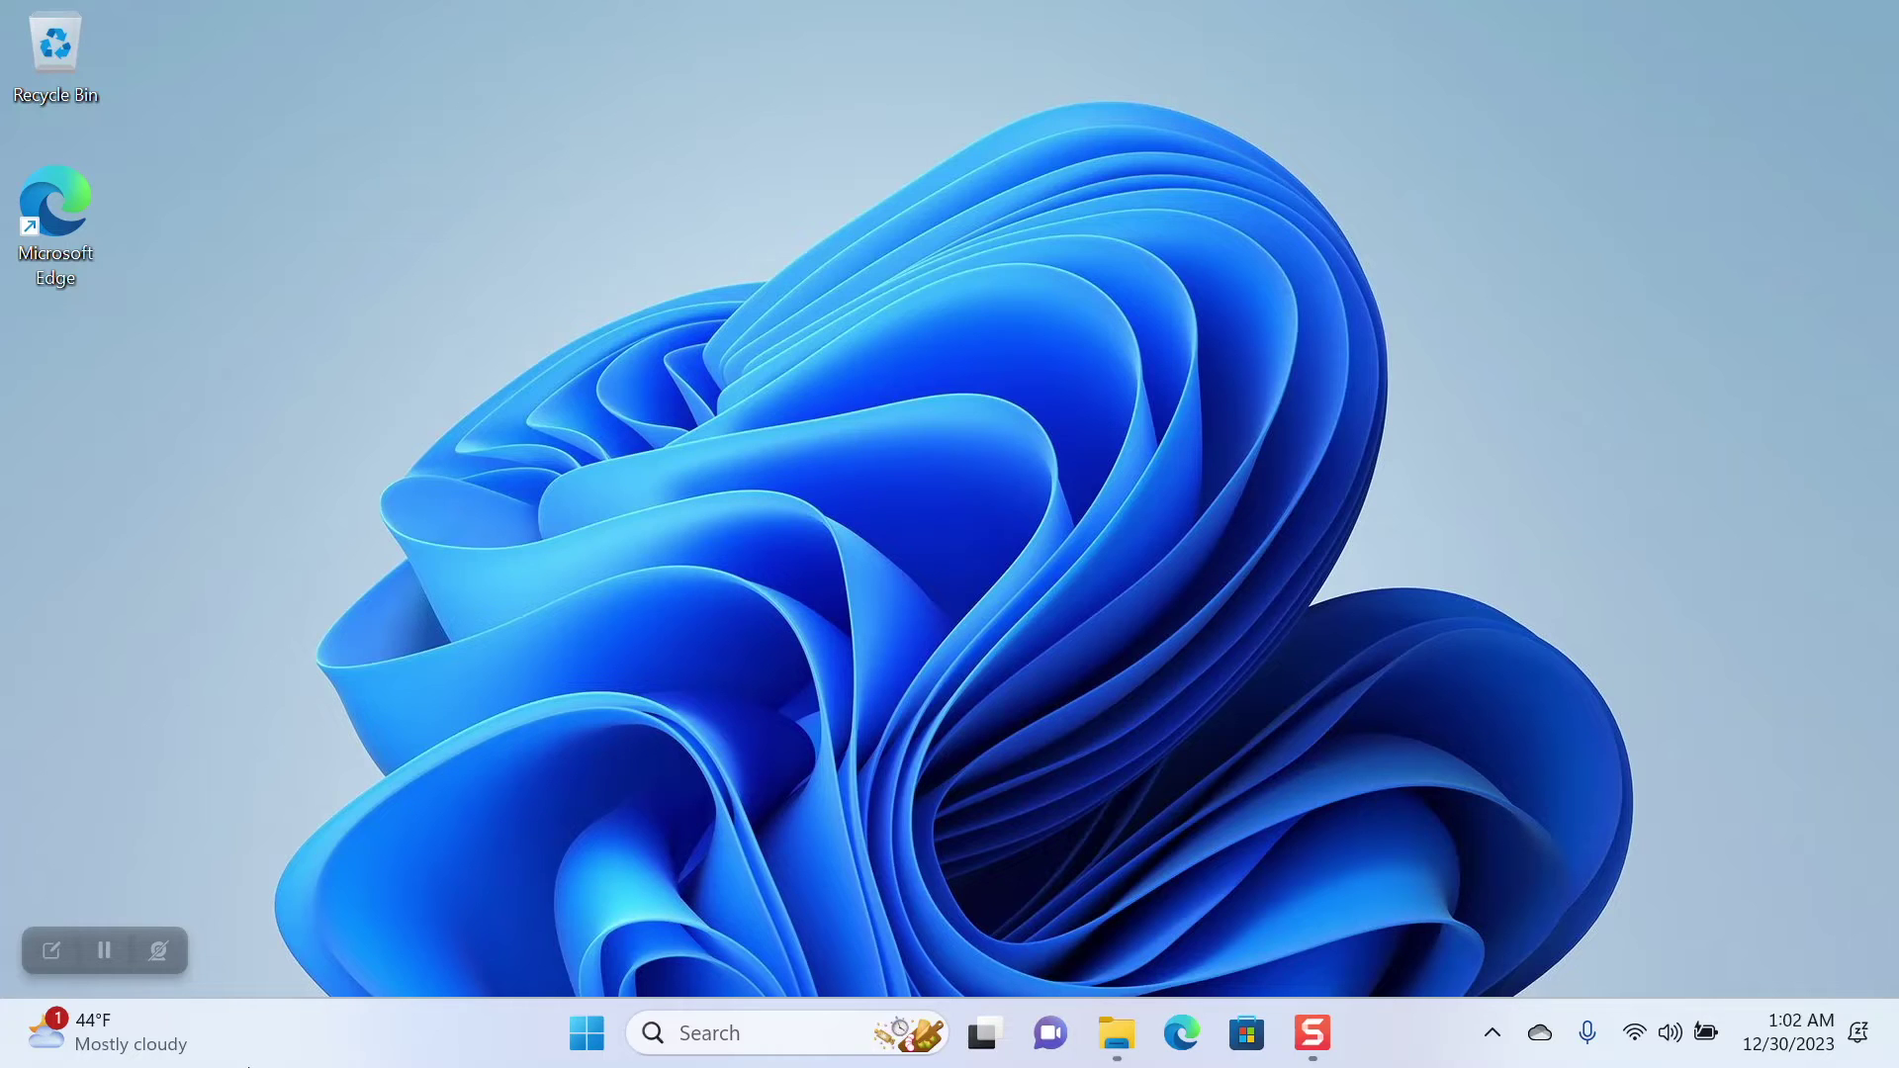
Step: Confirm in Task Manager's CPU details that virtualization is enabled
{"action": "right_click", "coordinate": [587, 1033]}
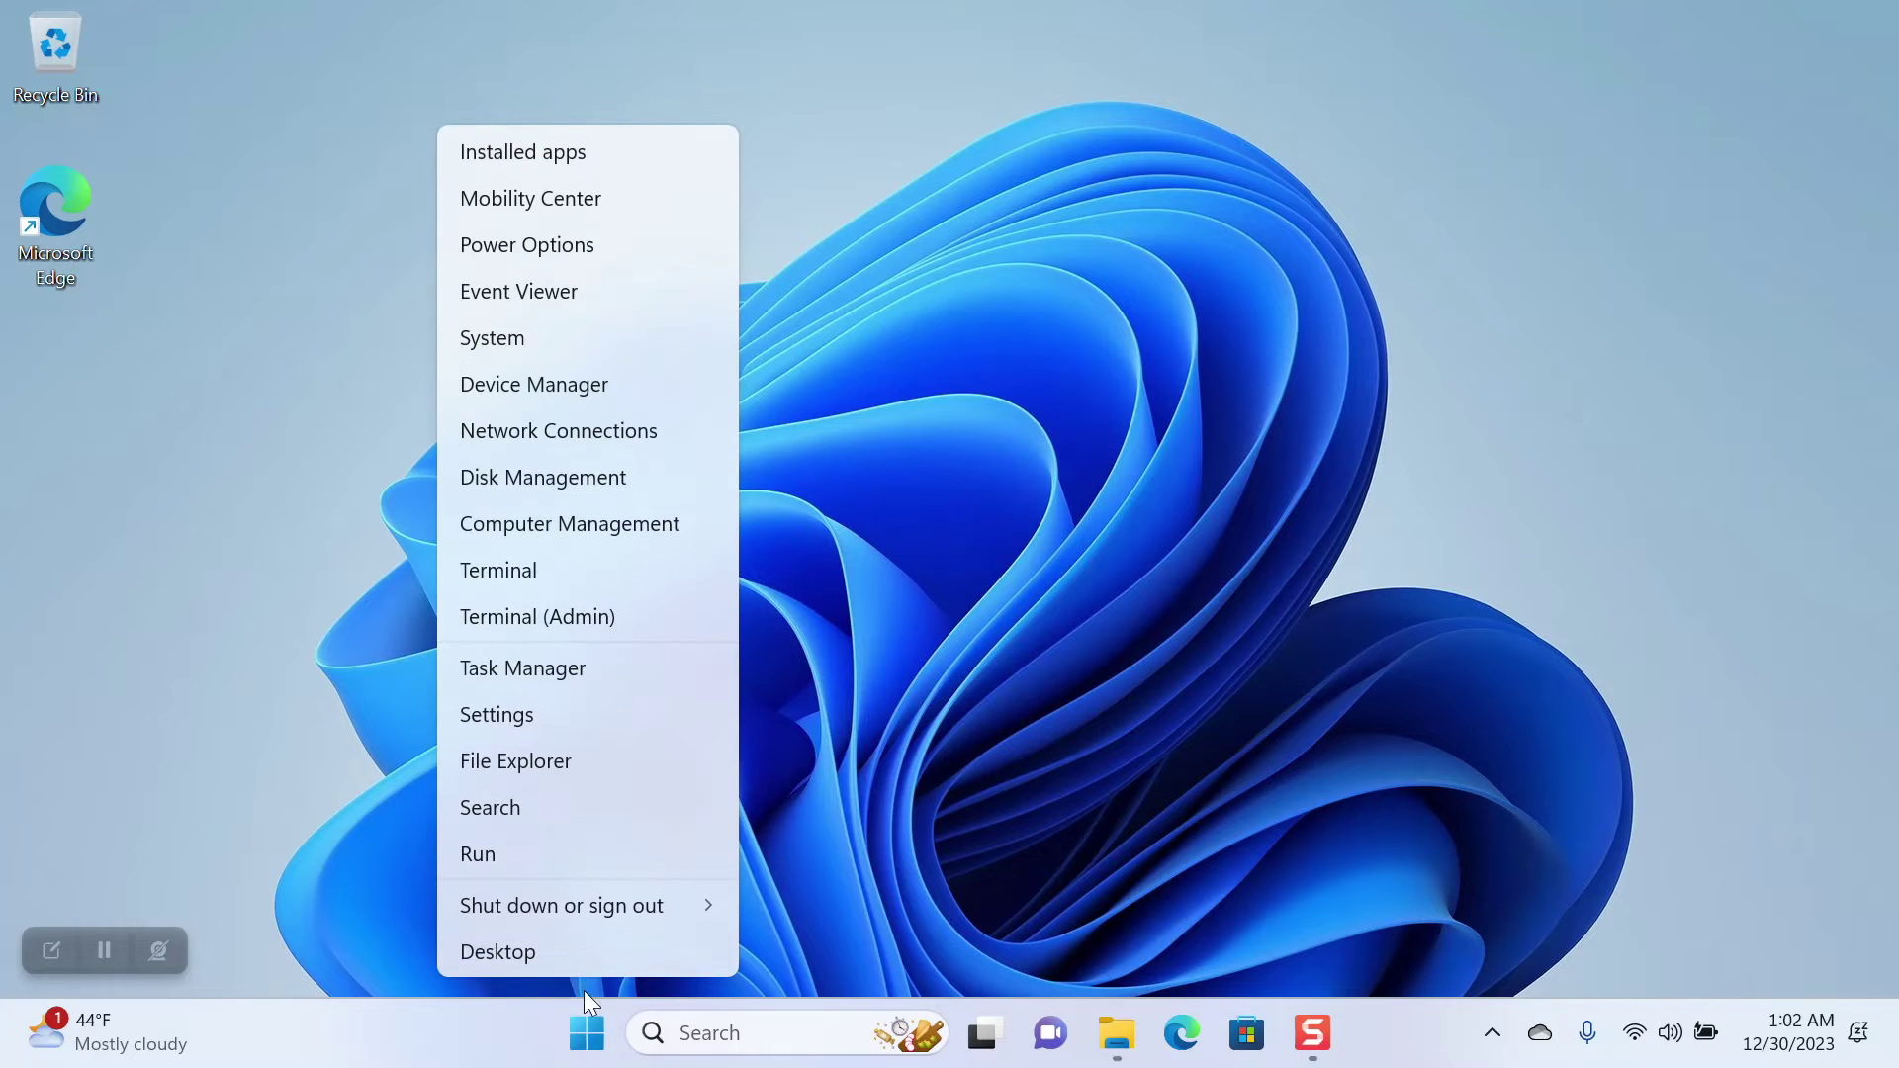
{"action": "left_click", "coordinate": [587, 673]}
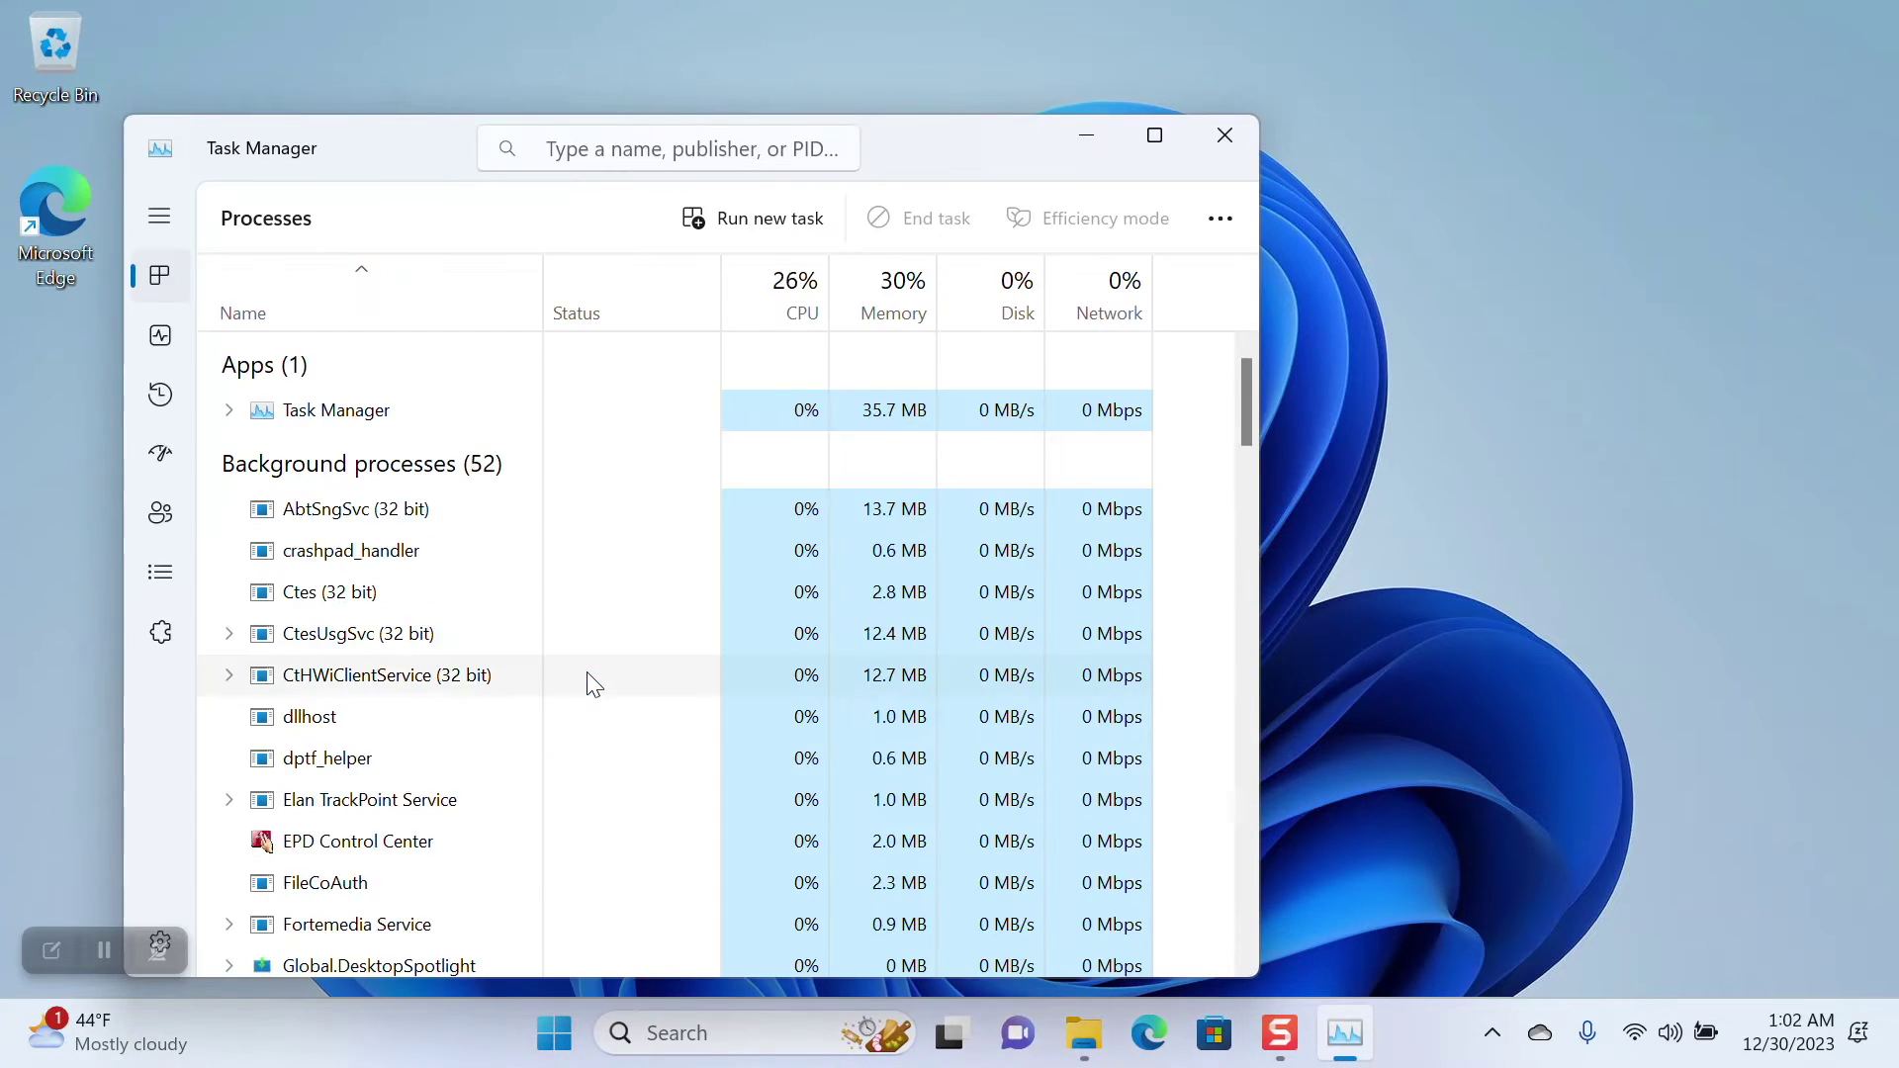
{"action": "left_click", "coordinate": [160, 335]}
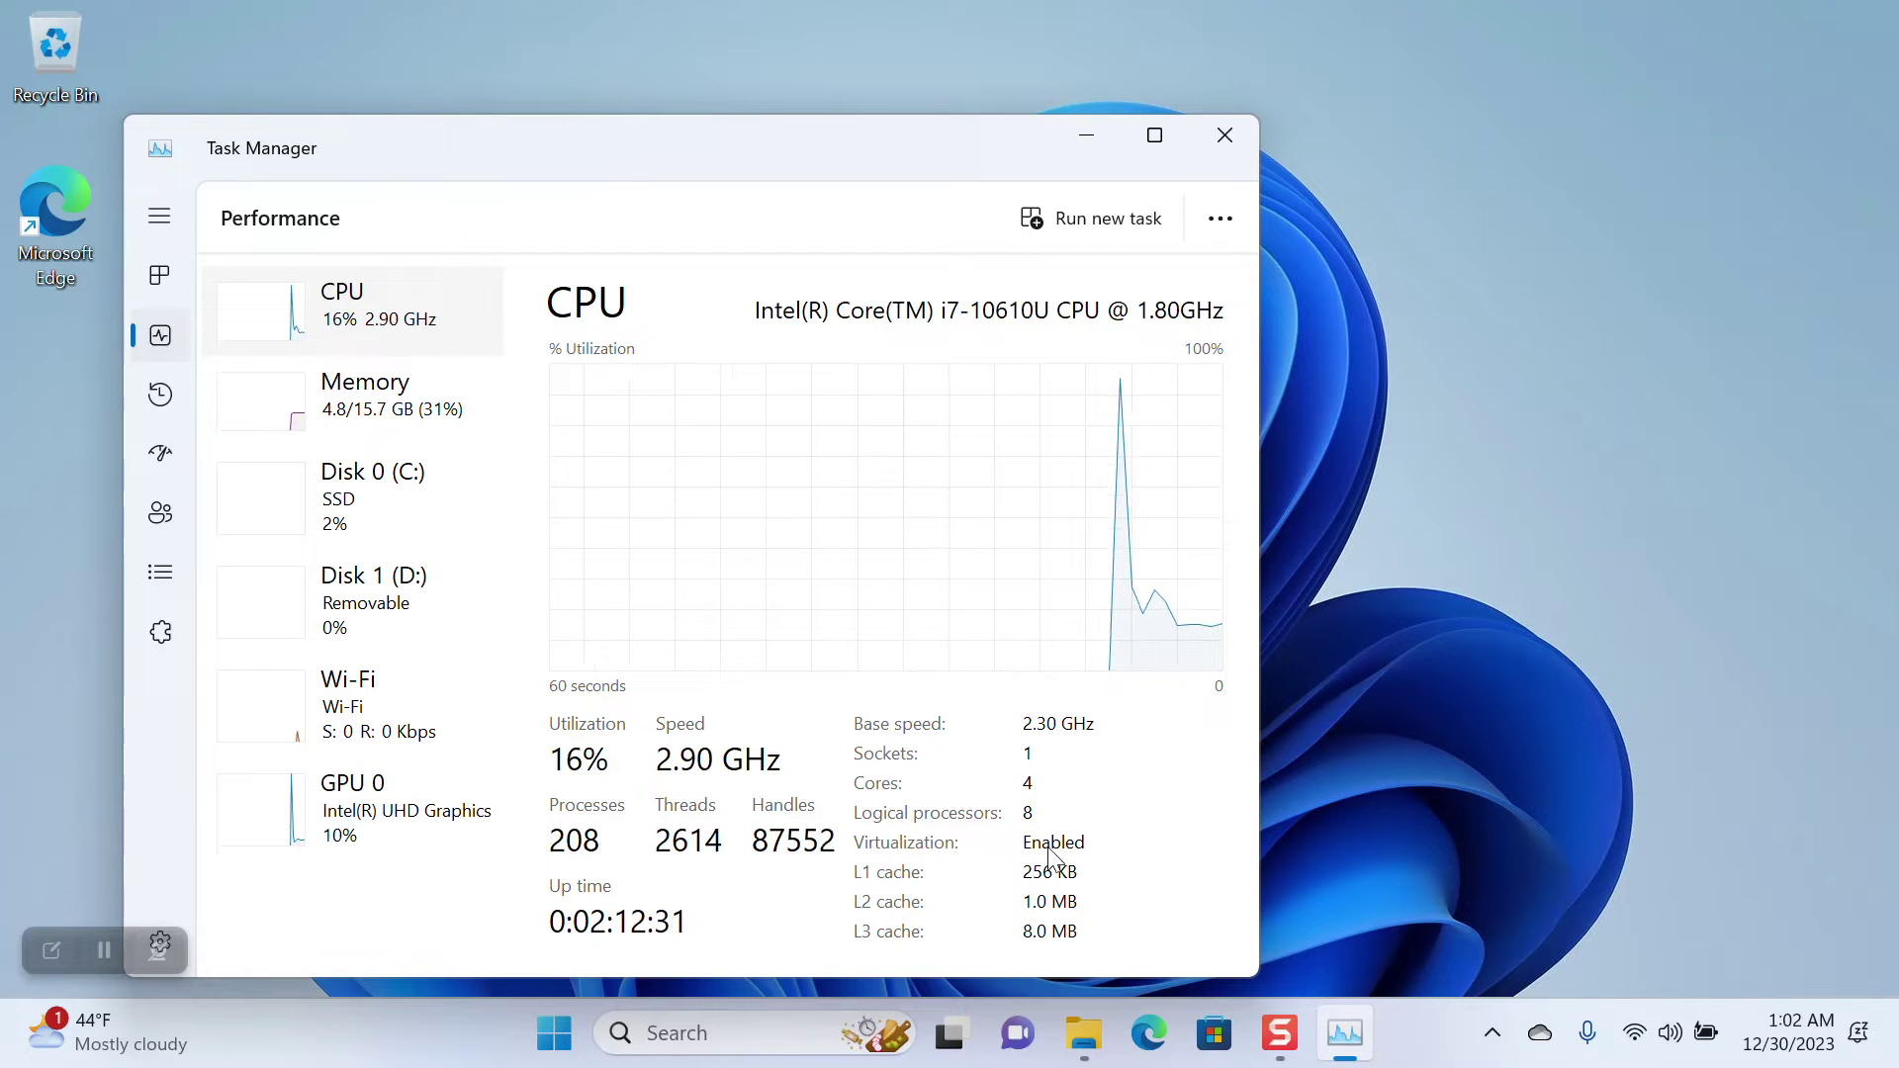
{"action": "left_click", "coordinate": [1243, 135]}
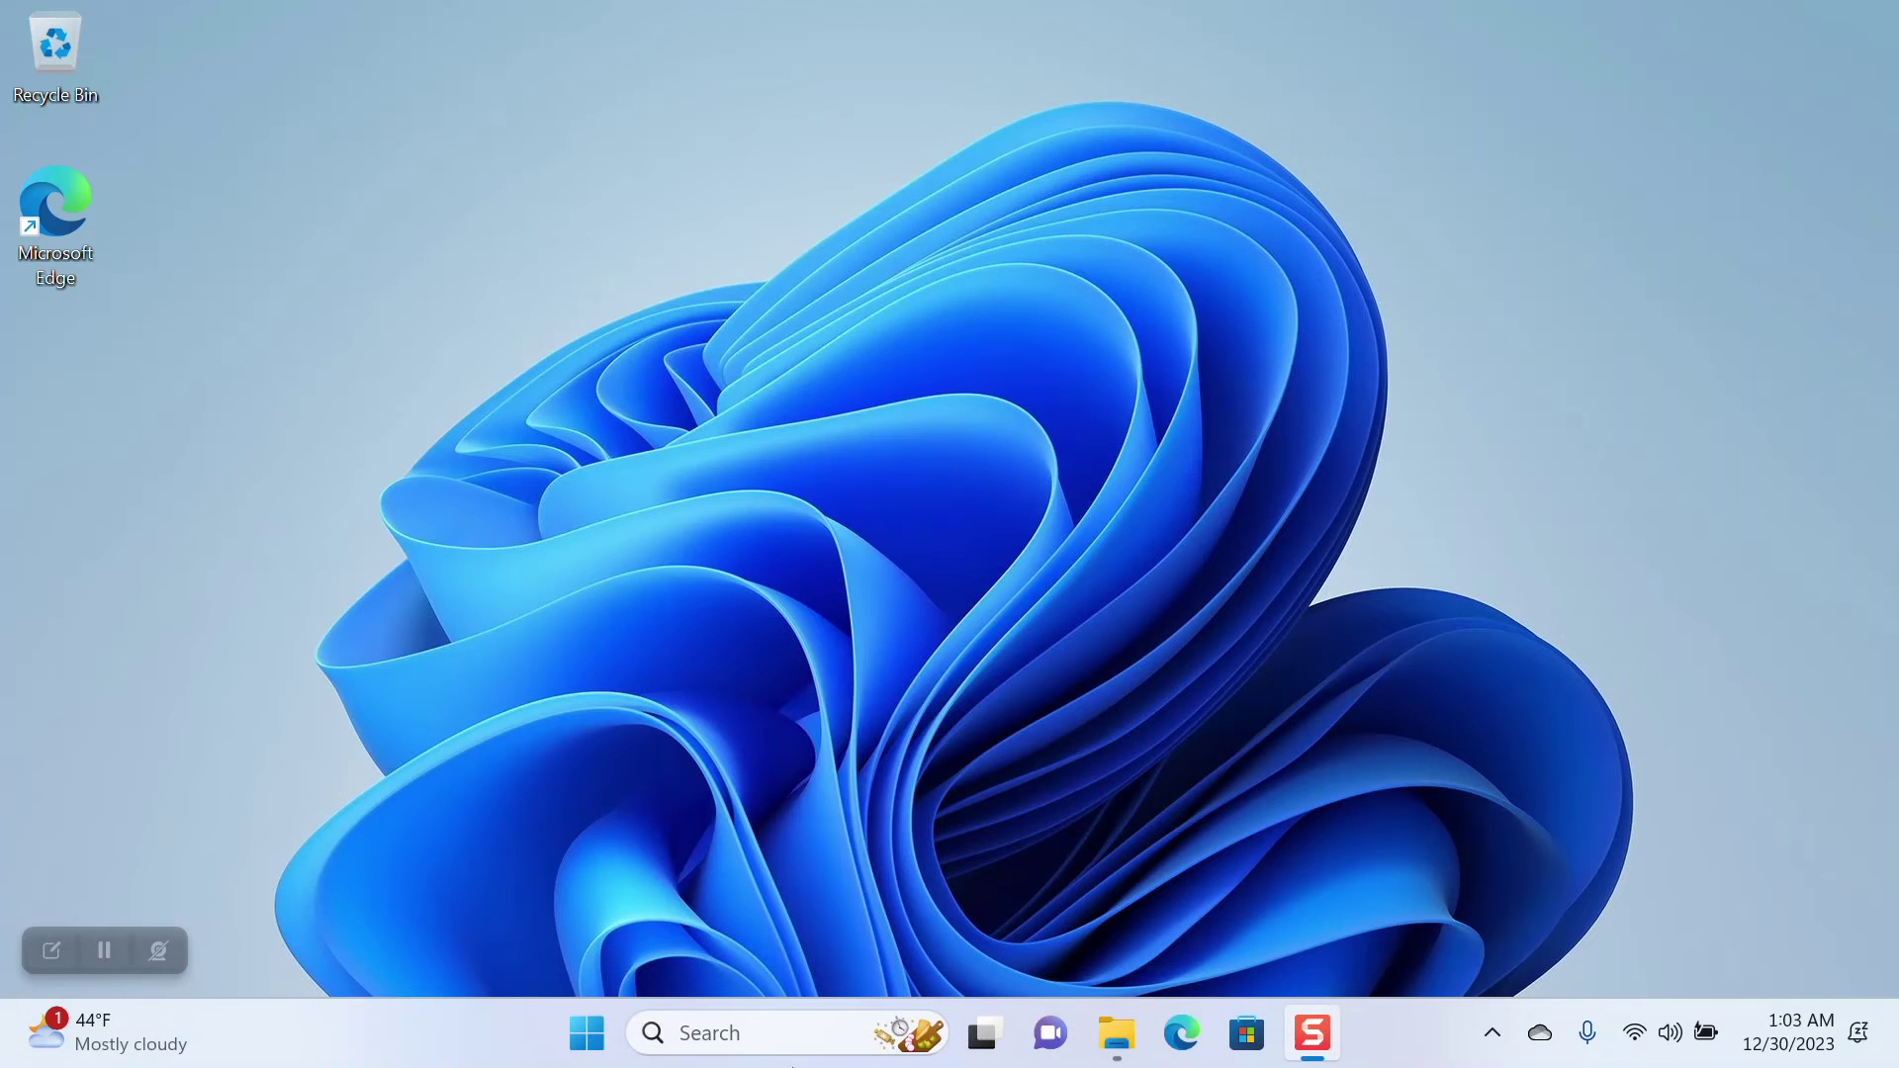
Step: Tick Windows Sandbox in Windows Features, apply it, and restart the PC
{"action": "left_click", "coordinate": [771, 1031]}
{"action": "type", "text": "win"}
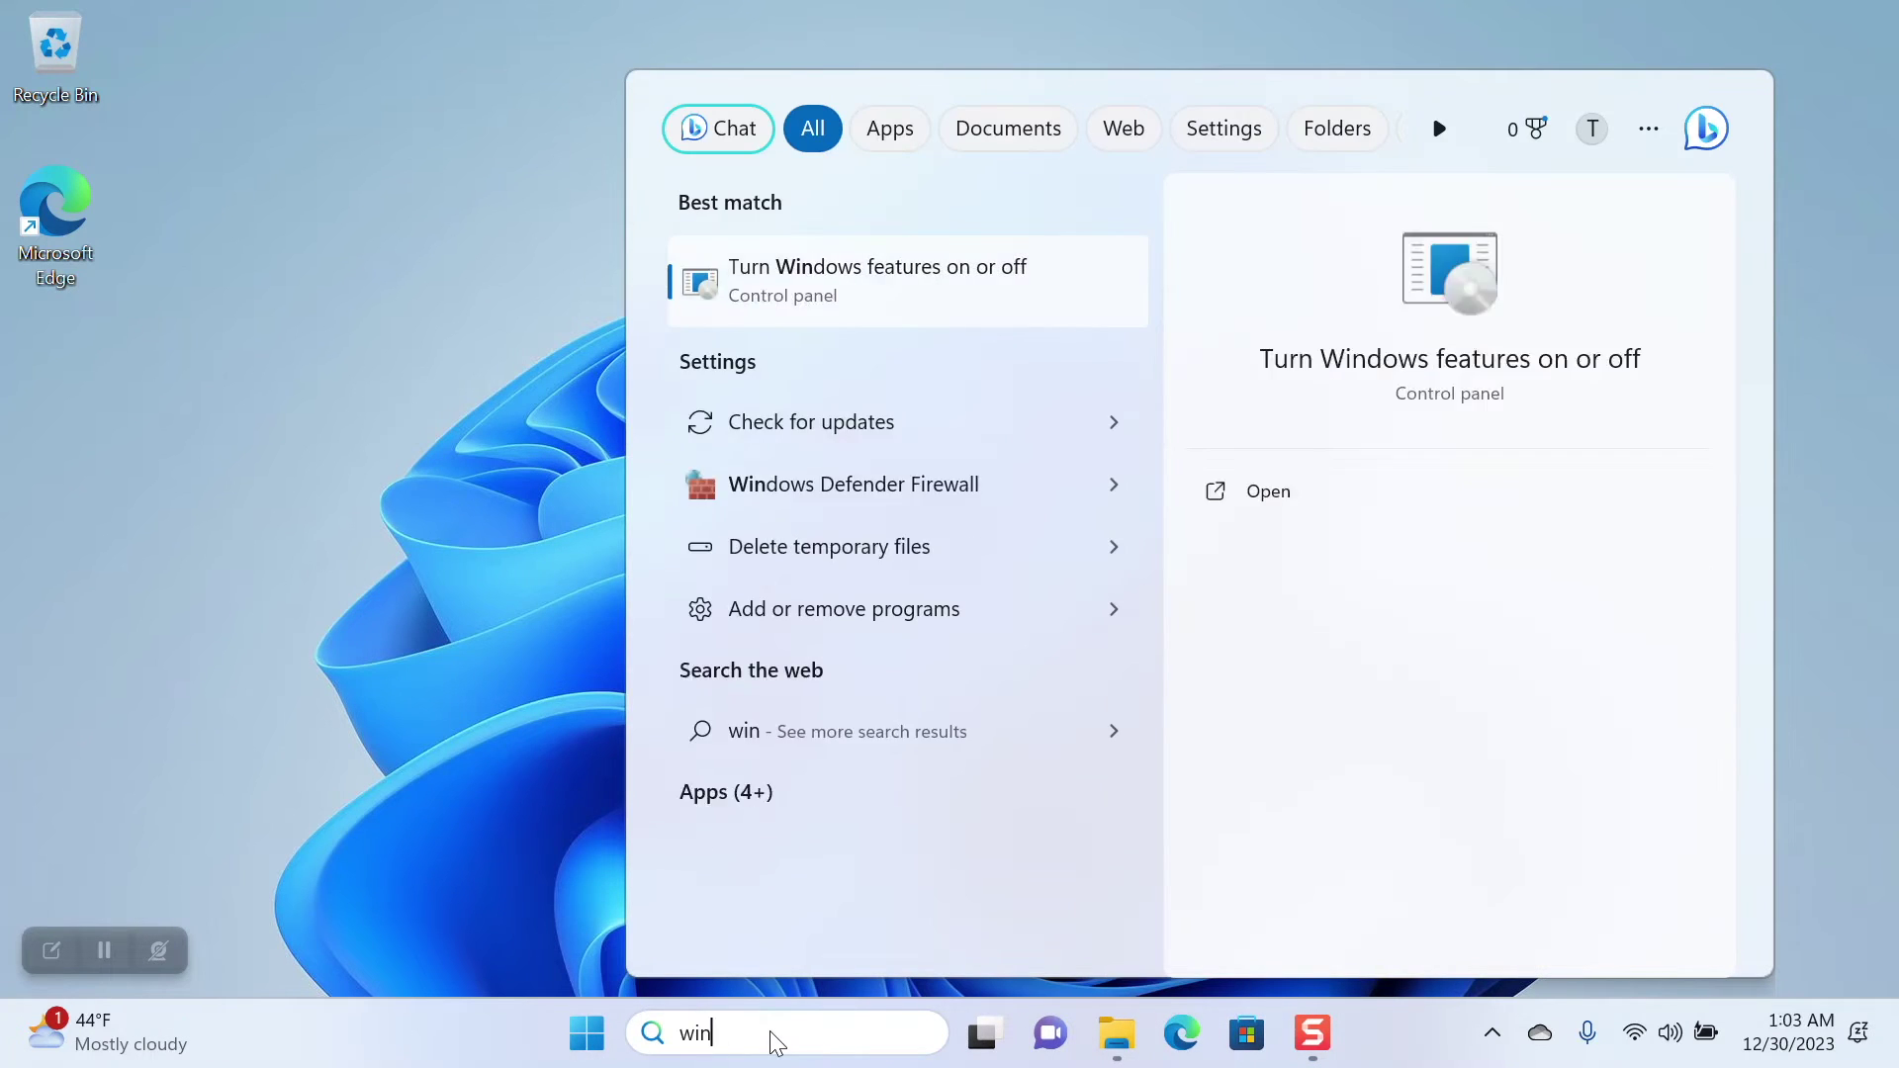
{"action": "type", "text": "dows fe"}
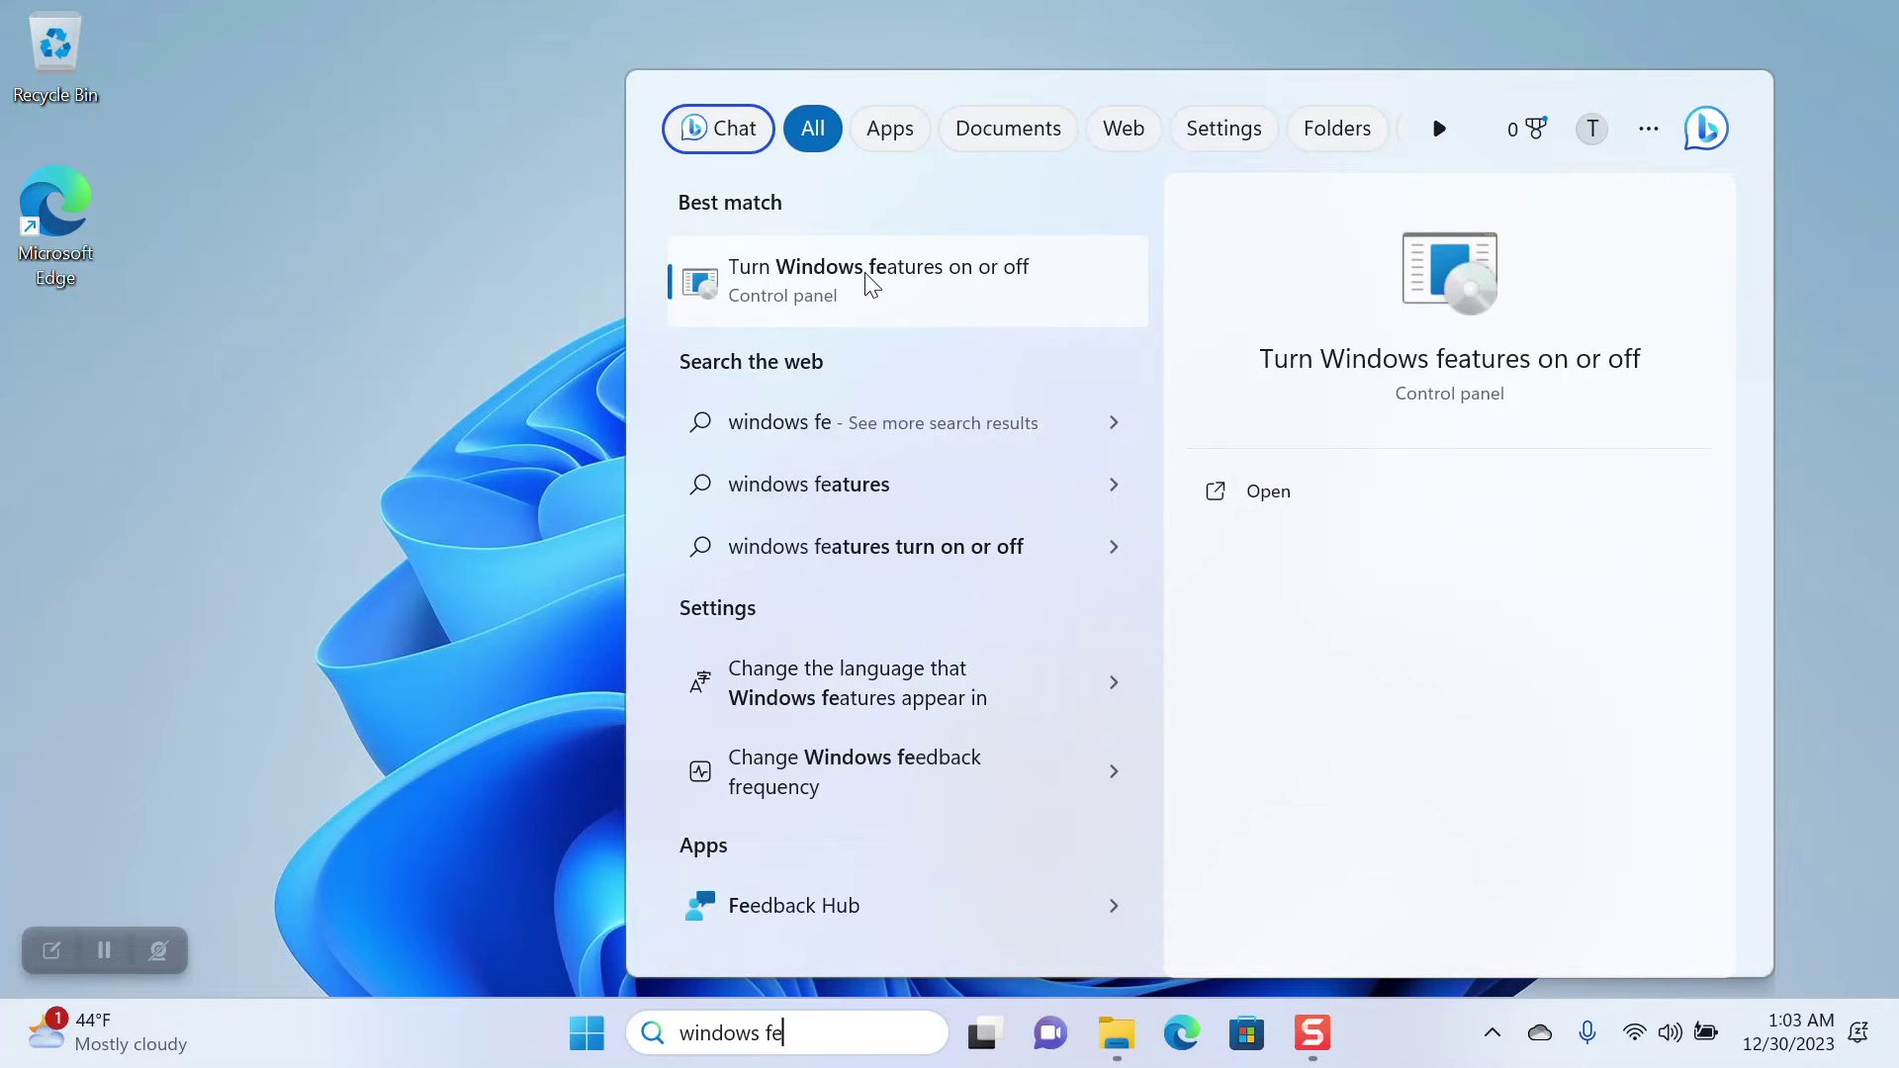
{"action": "left_click", "coordinate": [871, 285]}
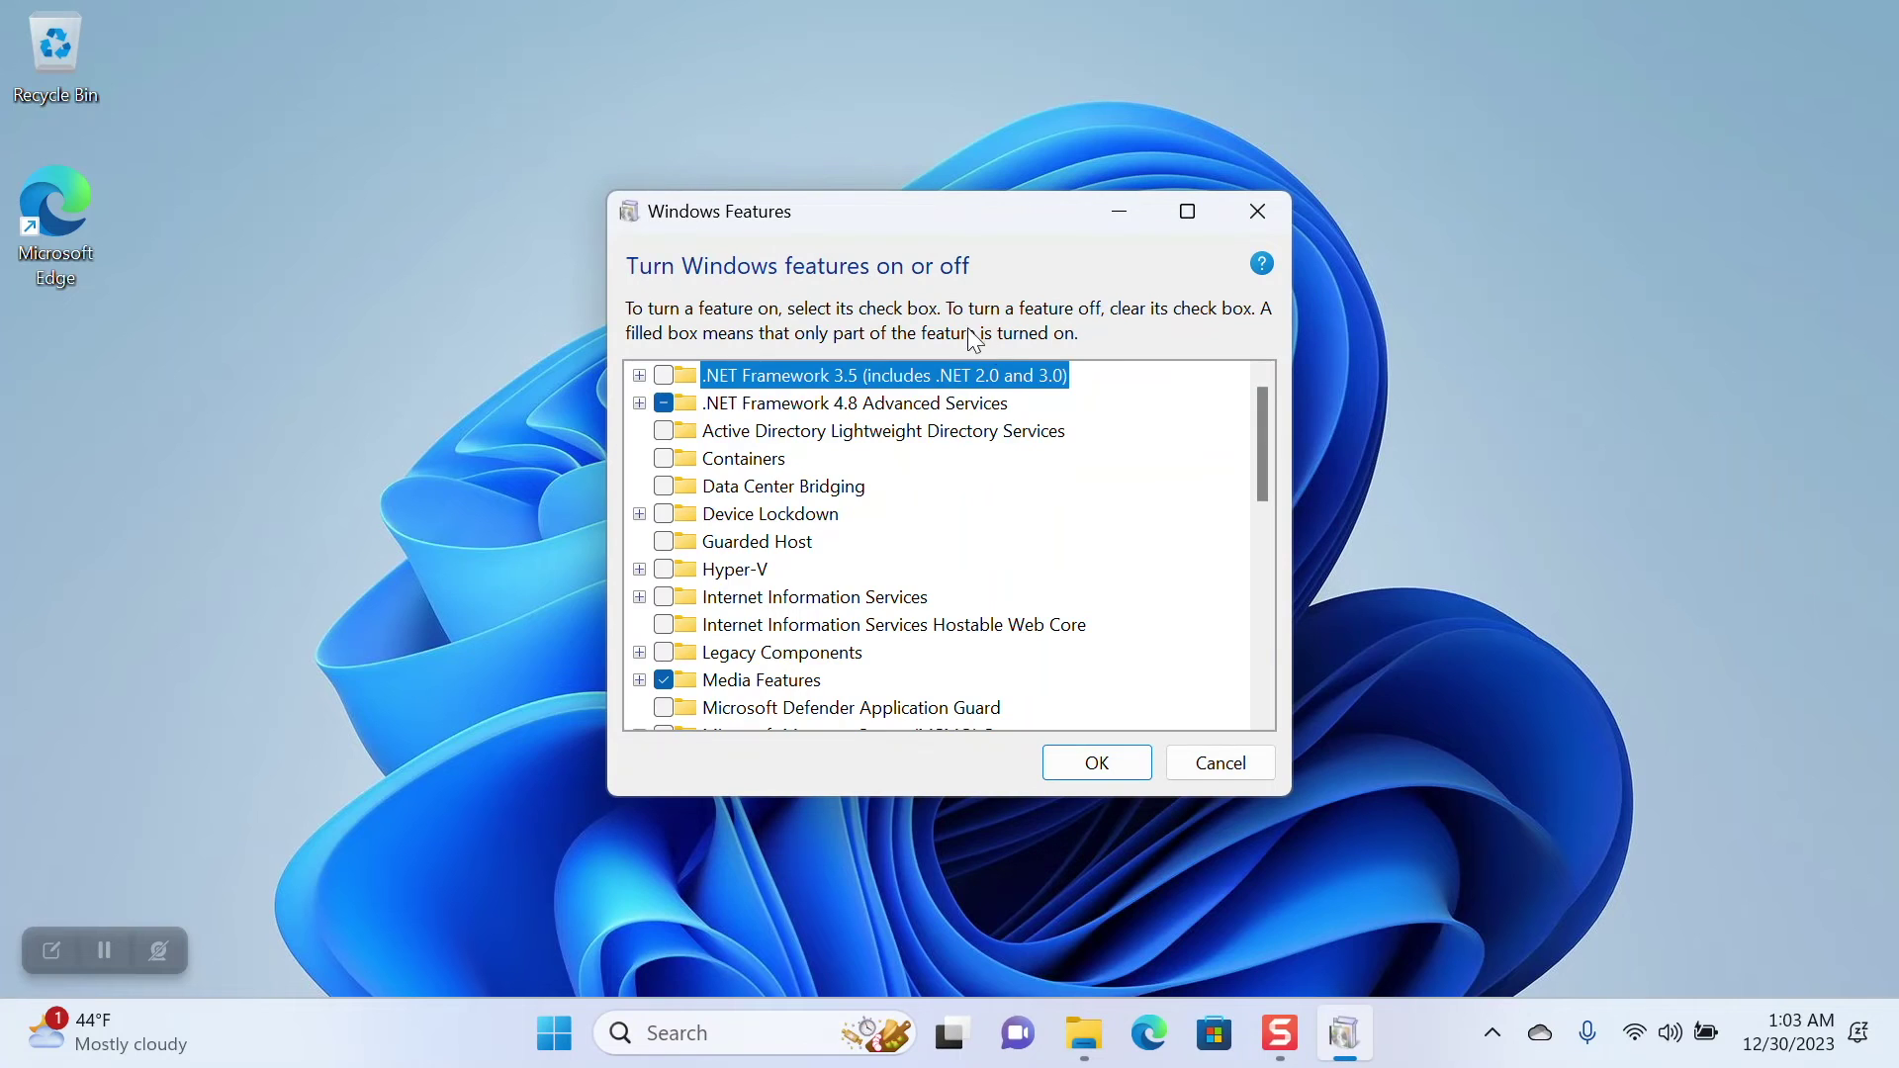
{"action": "left_click_drag", "start_coordinate": [1261, 464], "coordinate": [1266, 668]}
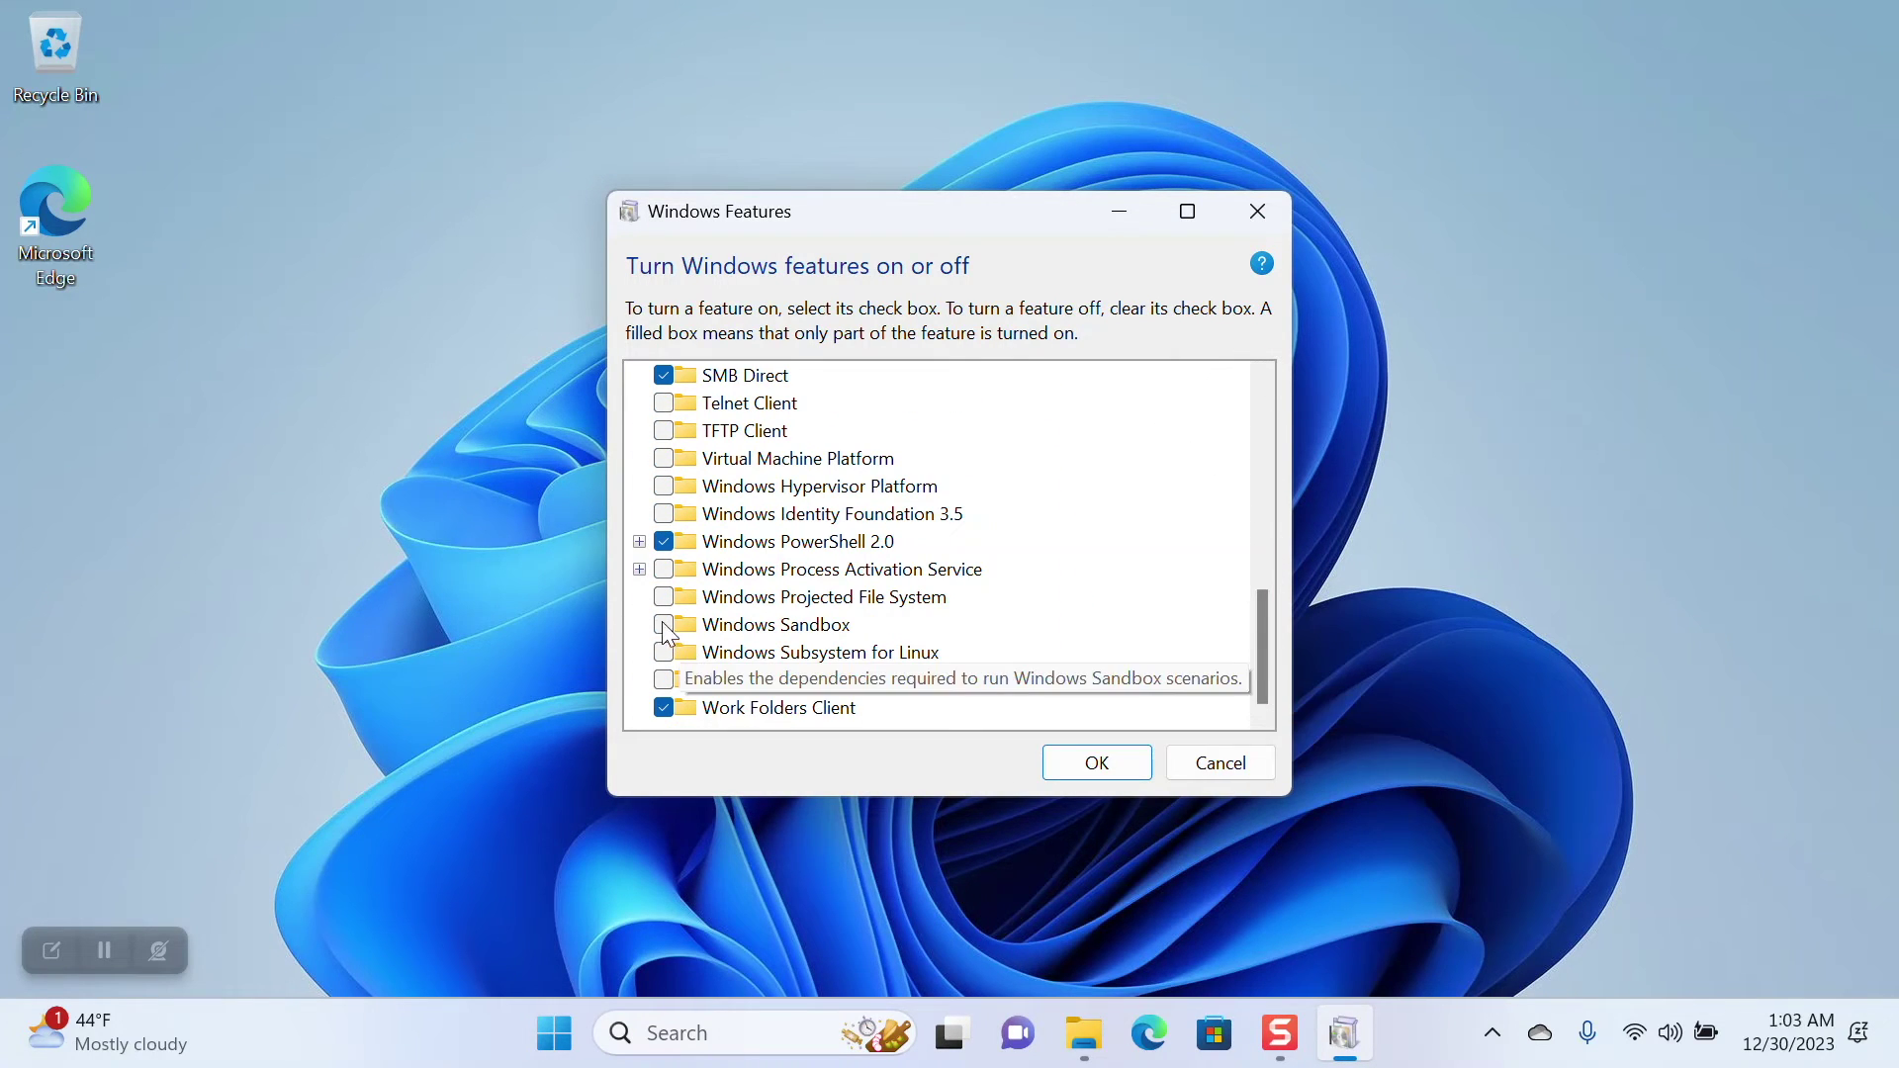
{"action": "left_click", "coordinate": [777, 625]}
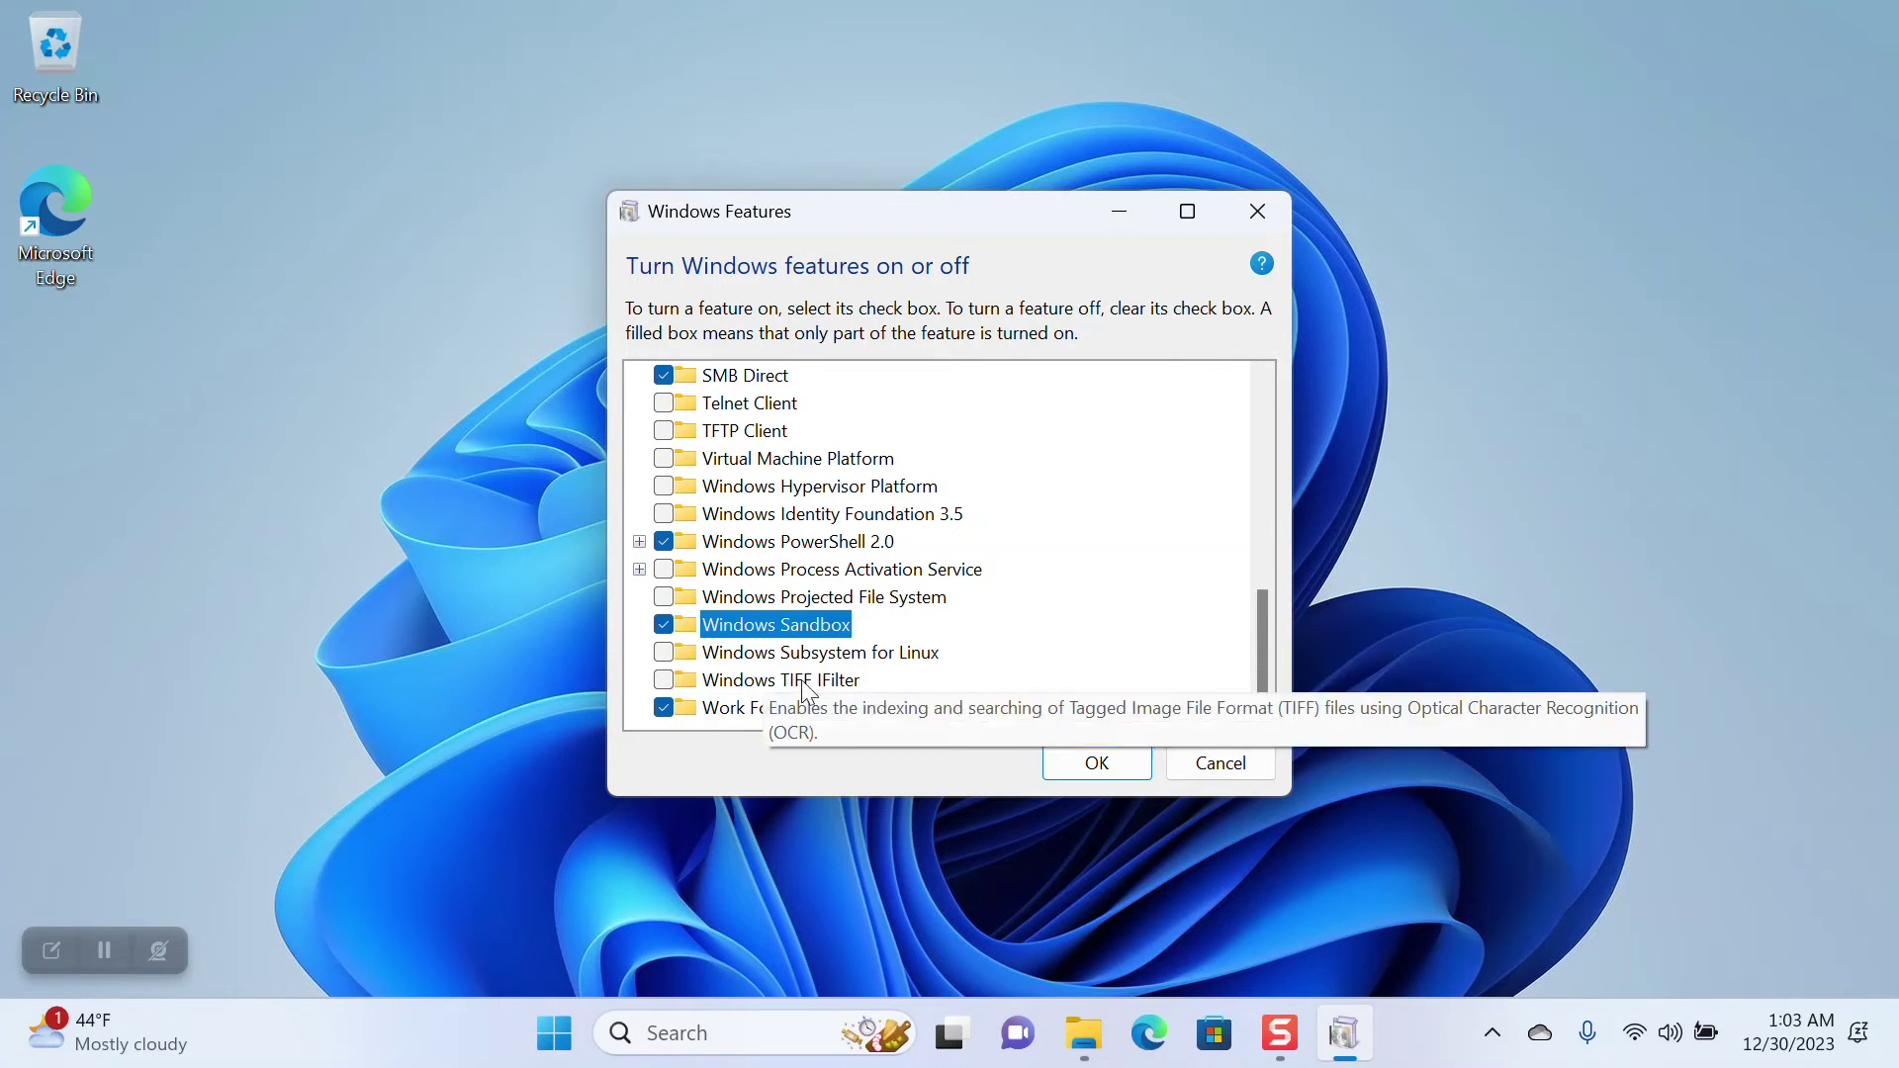
{"action": "left_click", "coordinate": [1096, 765]}
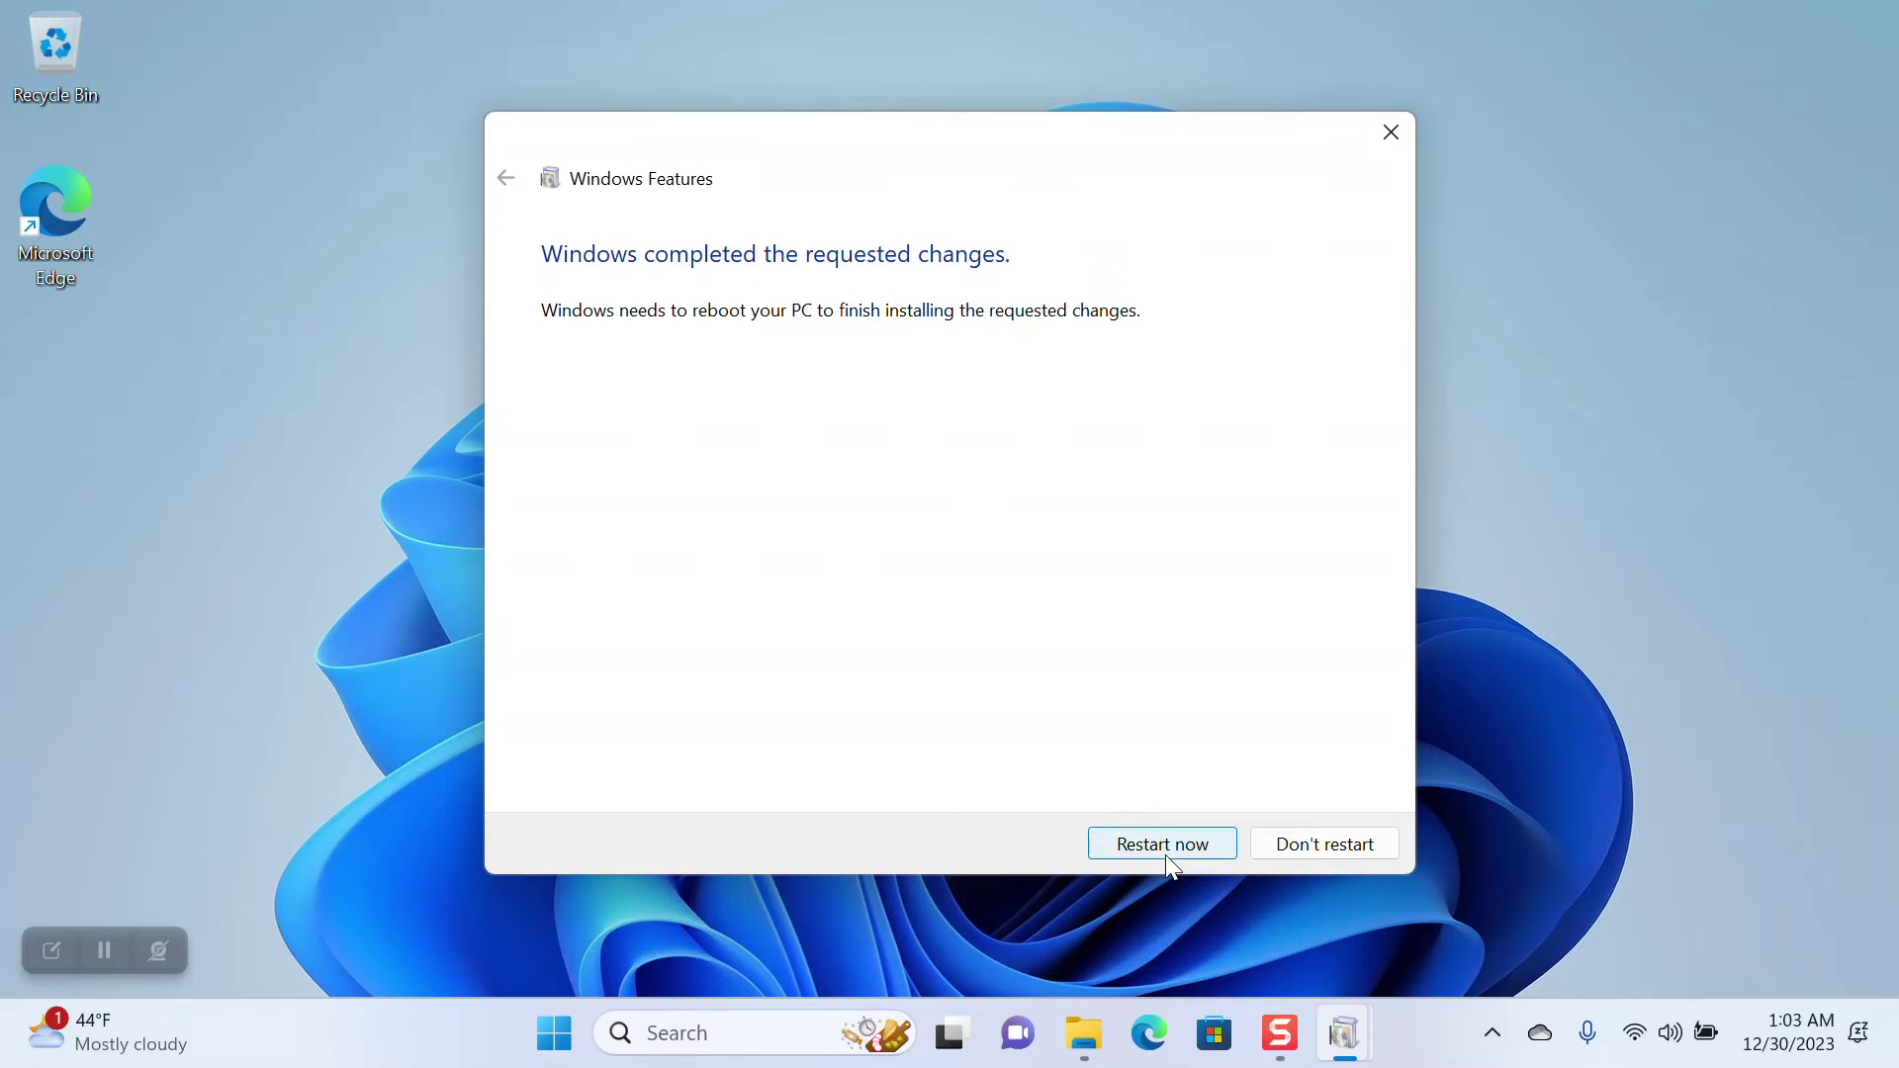
{"action": "left_click", "coordinate": [1166, 846]}
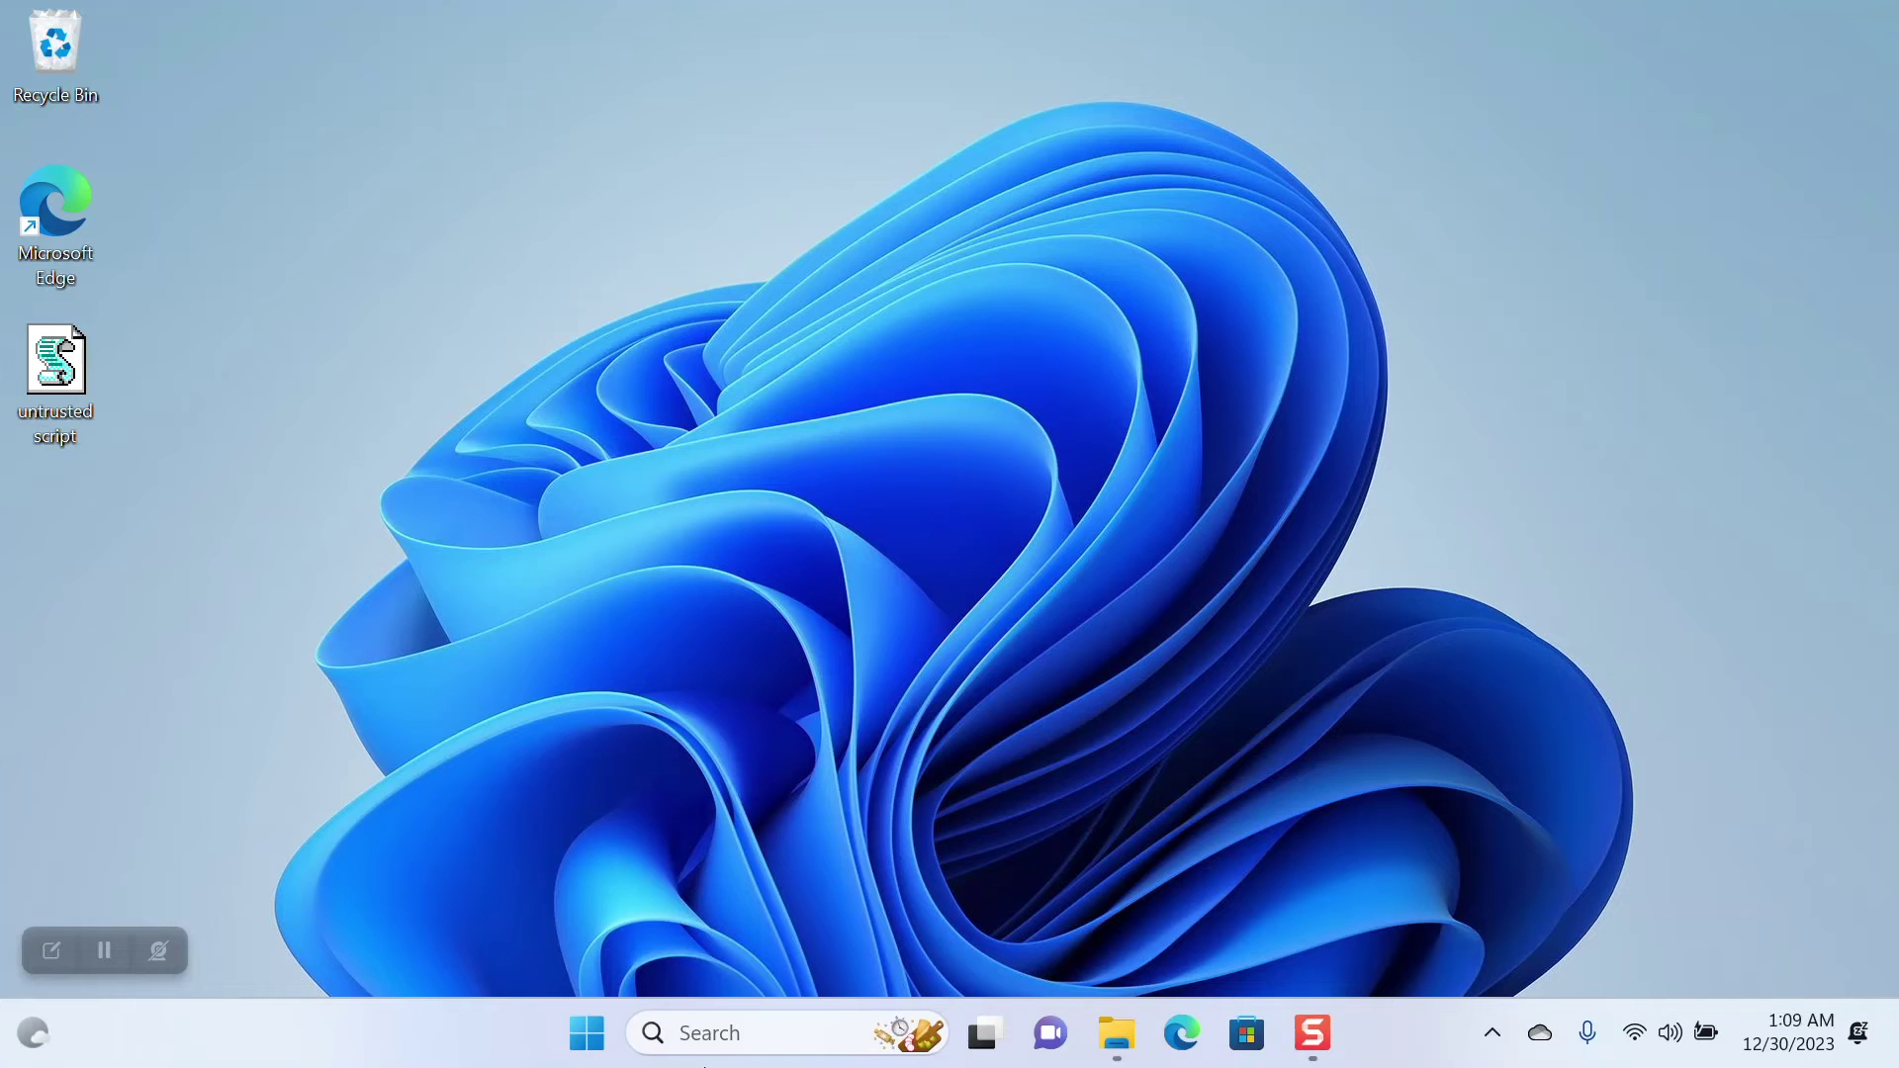
Step: Find Windows Sandbox by searching 'windows' and launch it
{"action": "left_click", "coordinate": [693, 1032]}
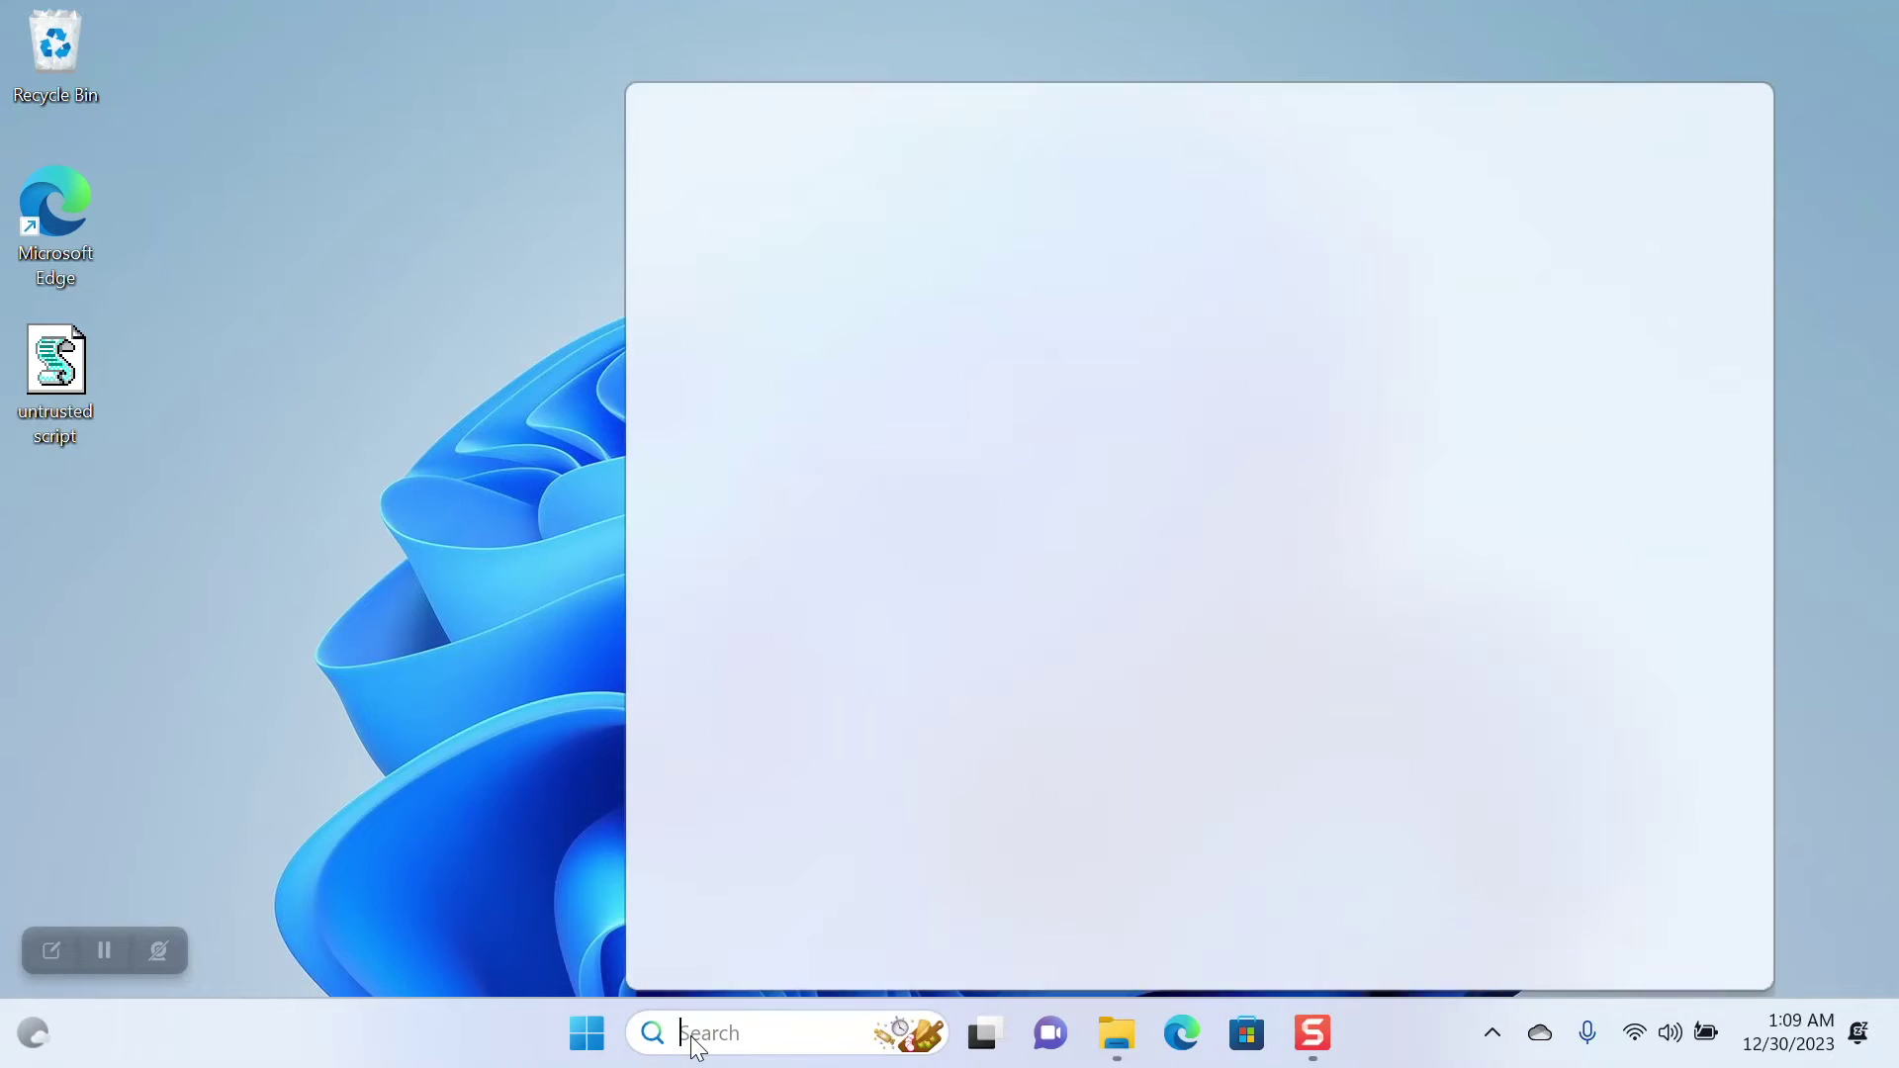
{"action": "type", "text": "windows"}
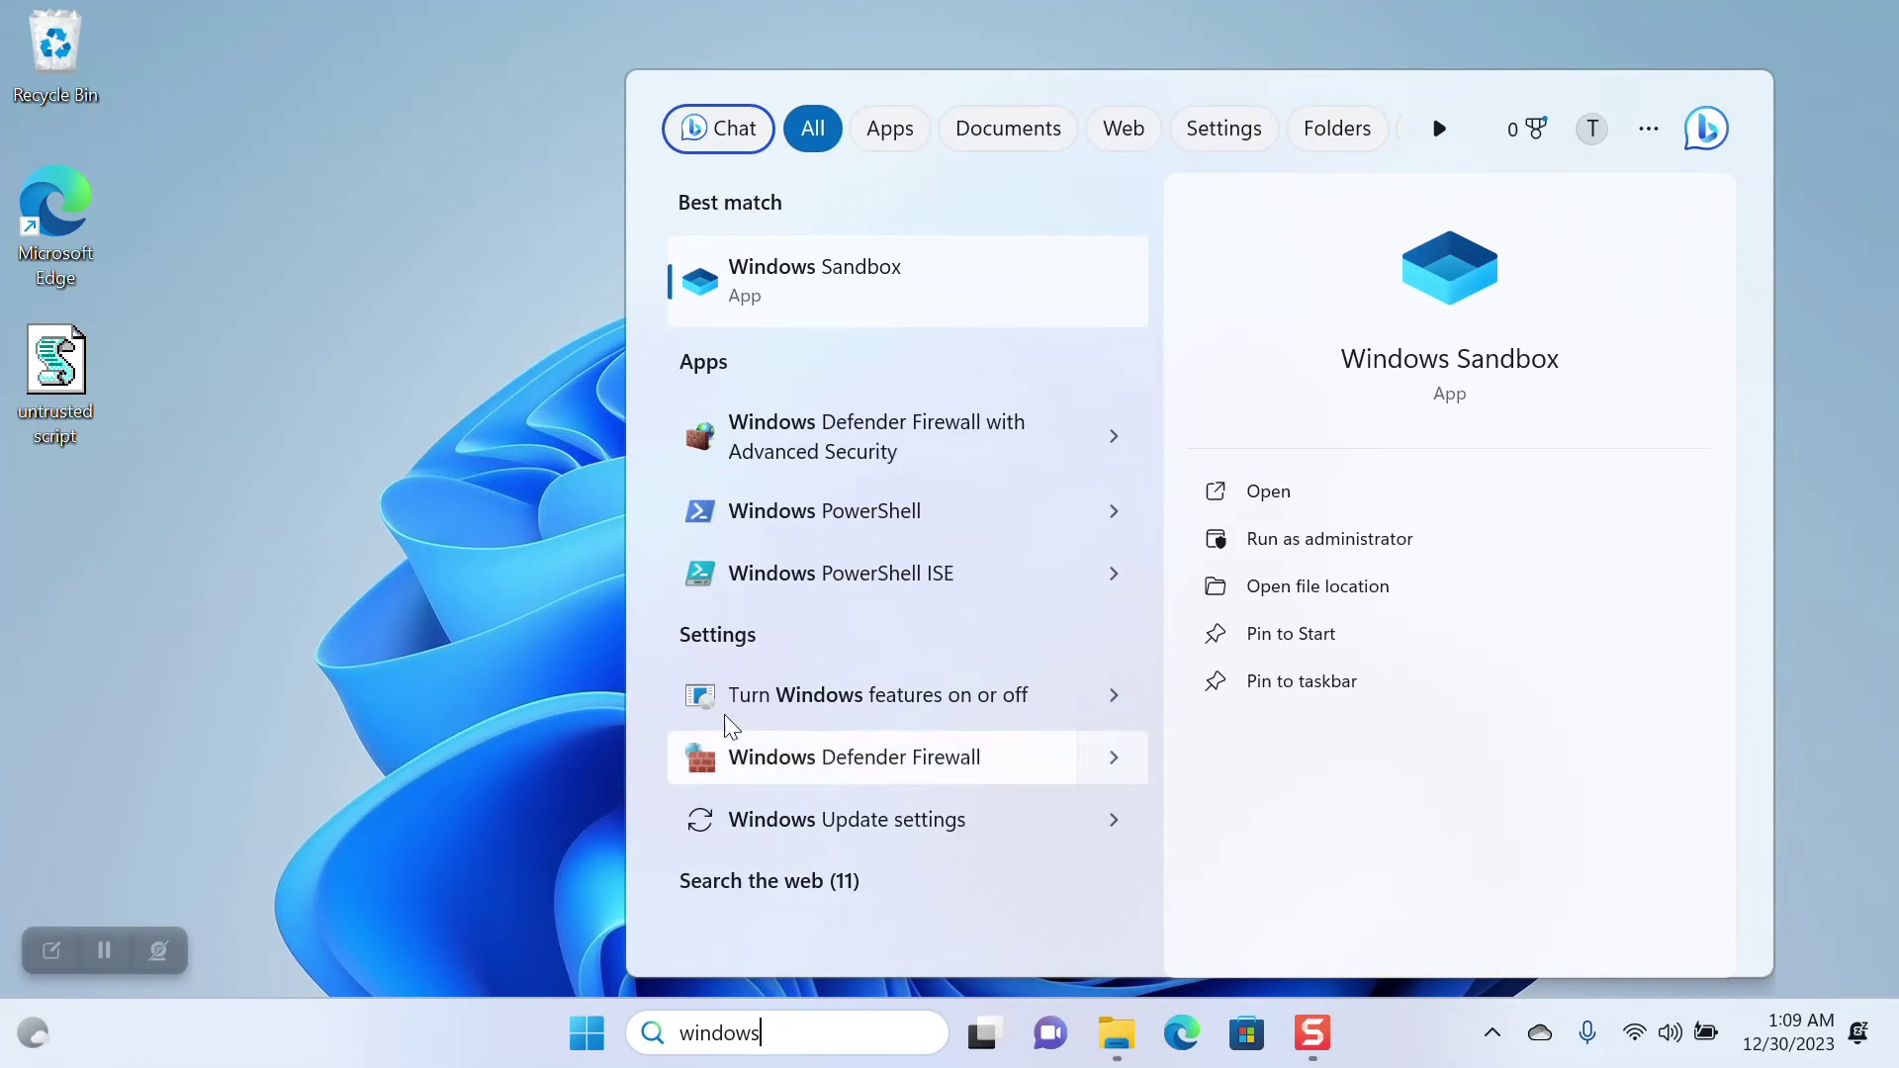
{"action": "left_click", "coordinate": [810, 285]}
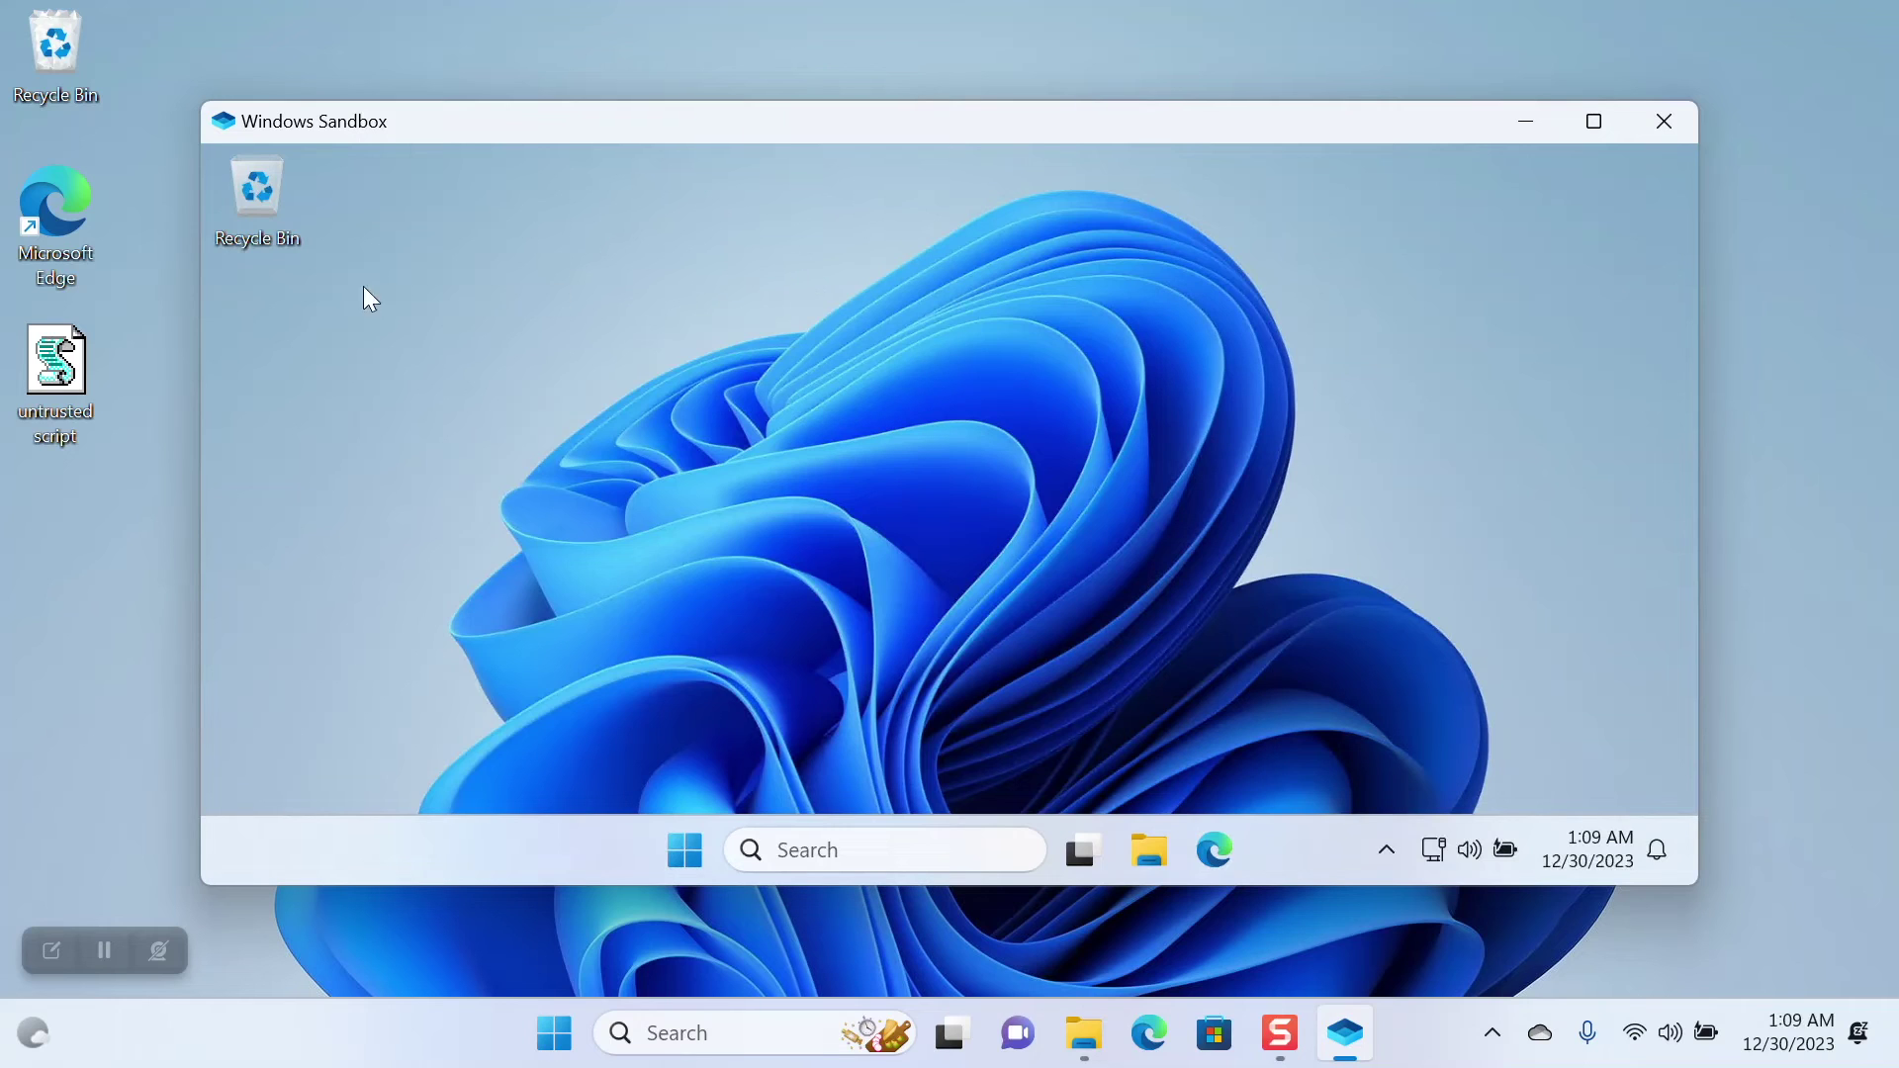
Step: Paste the untrusted script into the Sandbox, run it, dismiss its infection warning, then close the Sandbox
{"action": "left_click", "coordinate": [67, 376]}
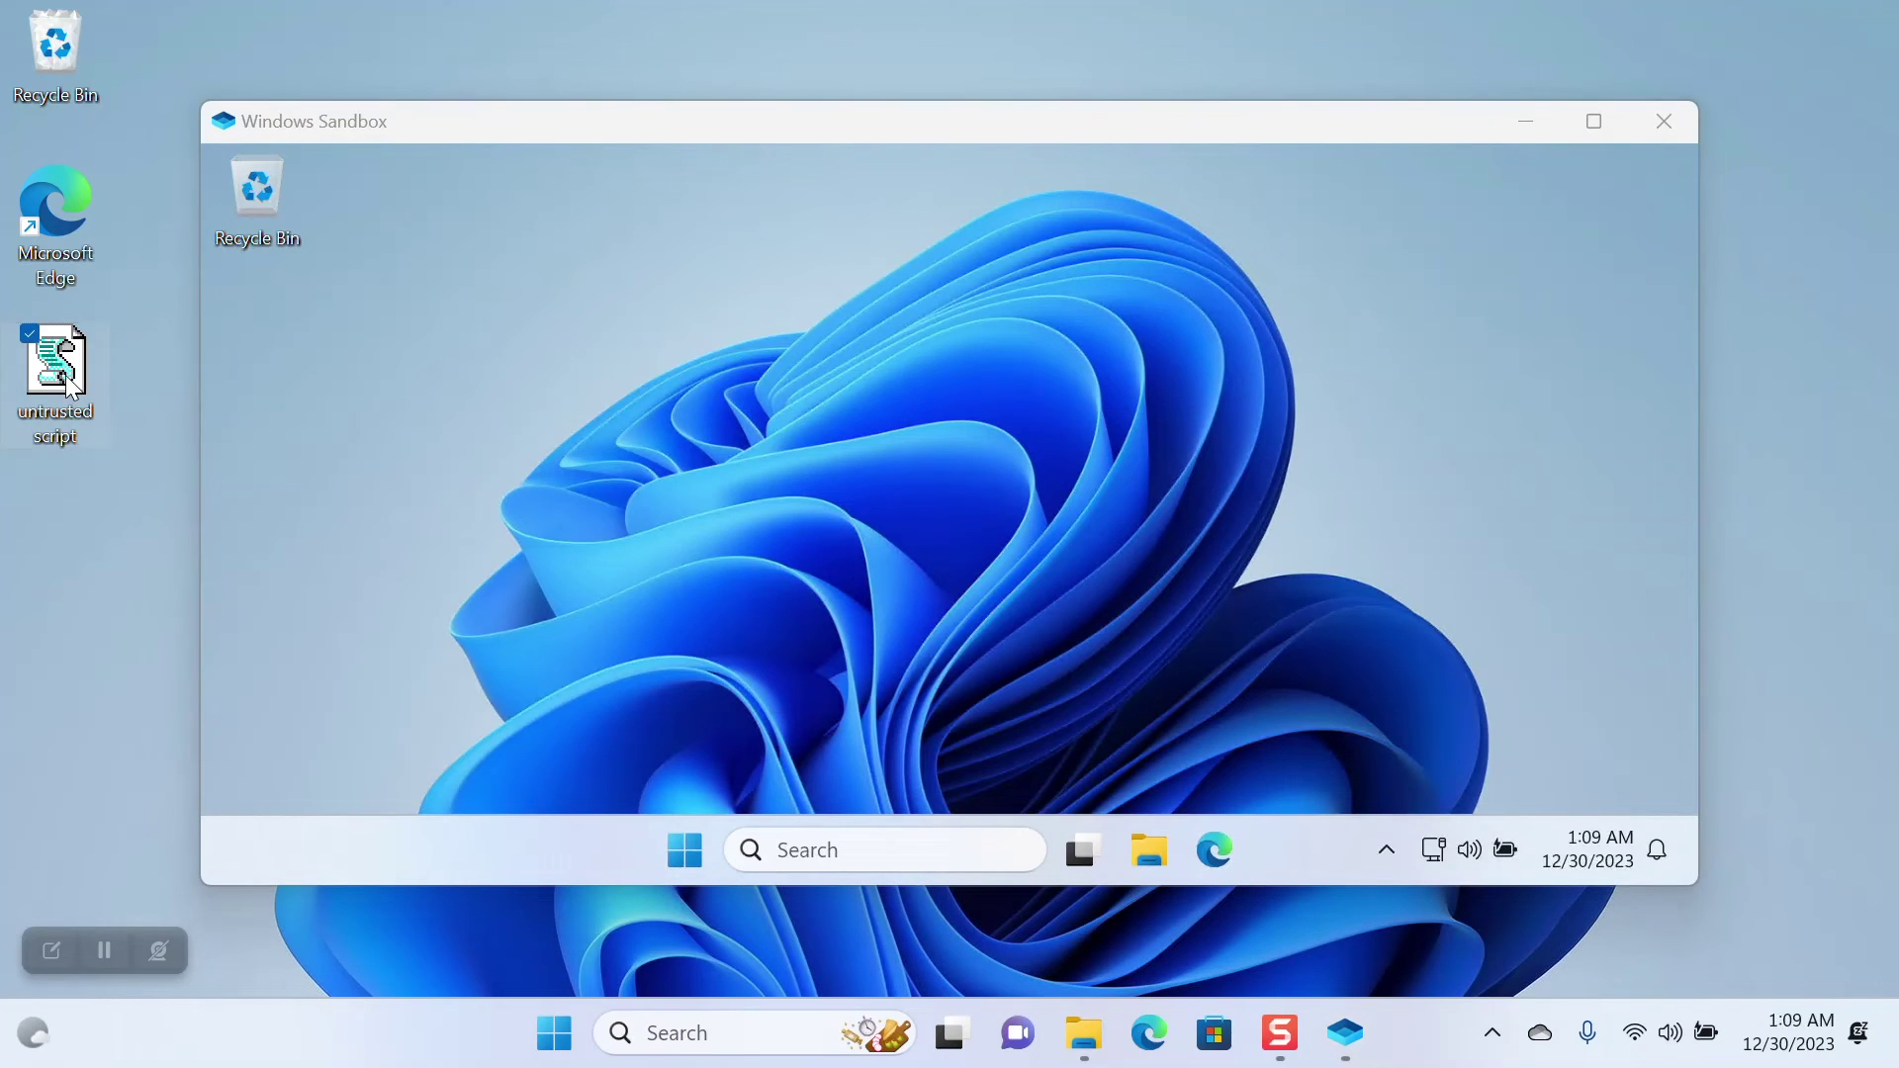
{"action": "left_click", "coordinate": [308, 334]}
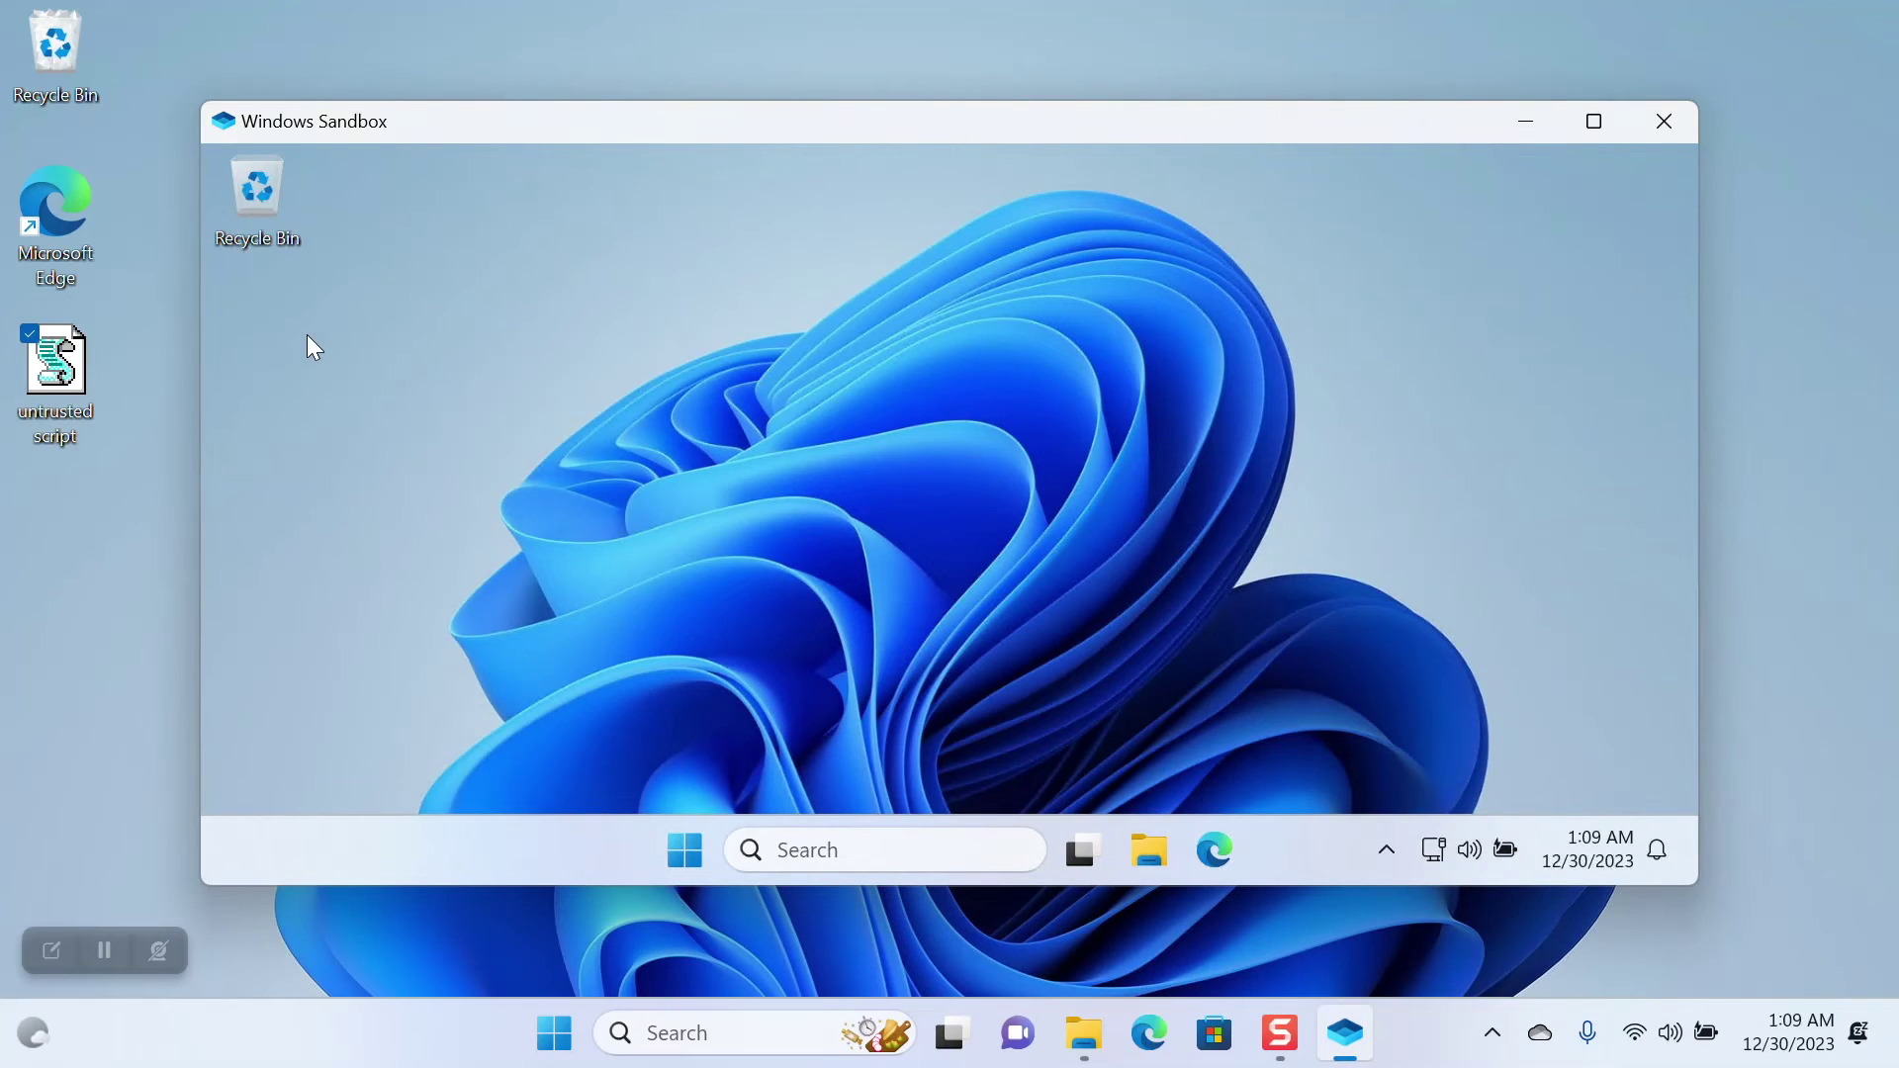
{"action": "key", "text": "ctrl+v"}
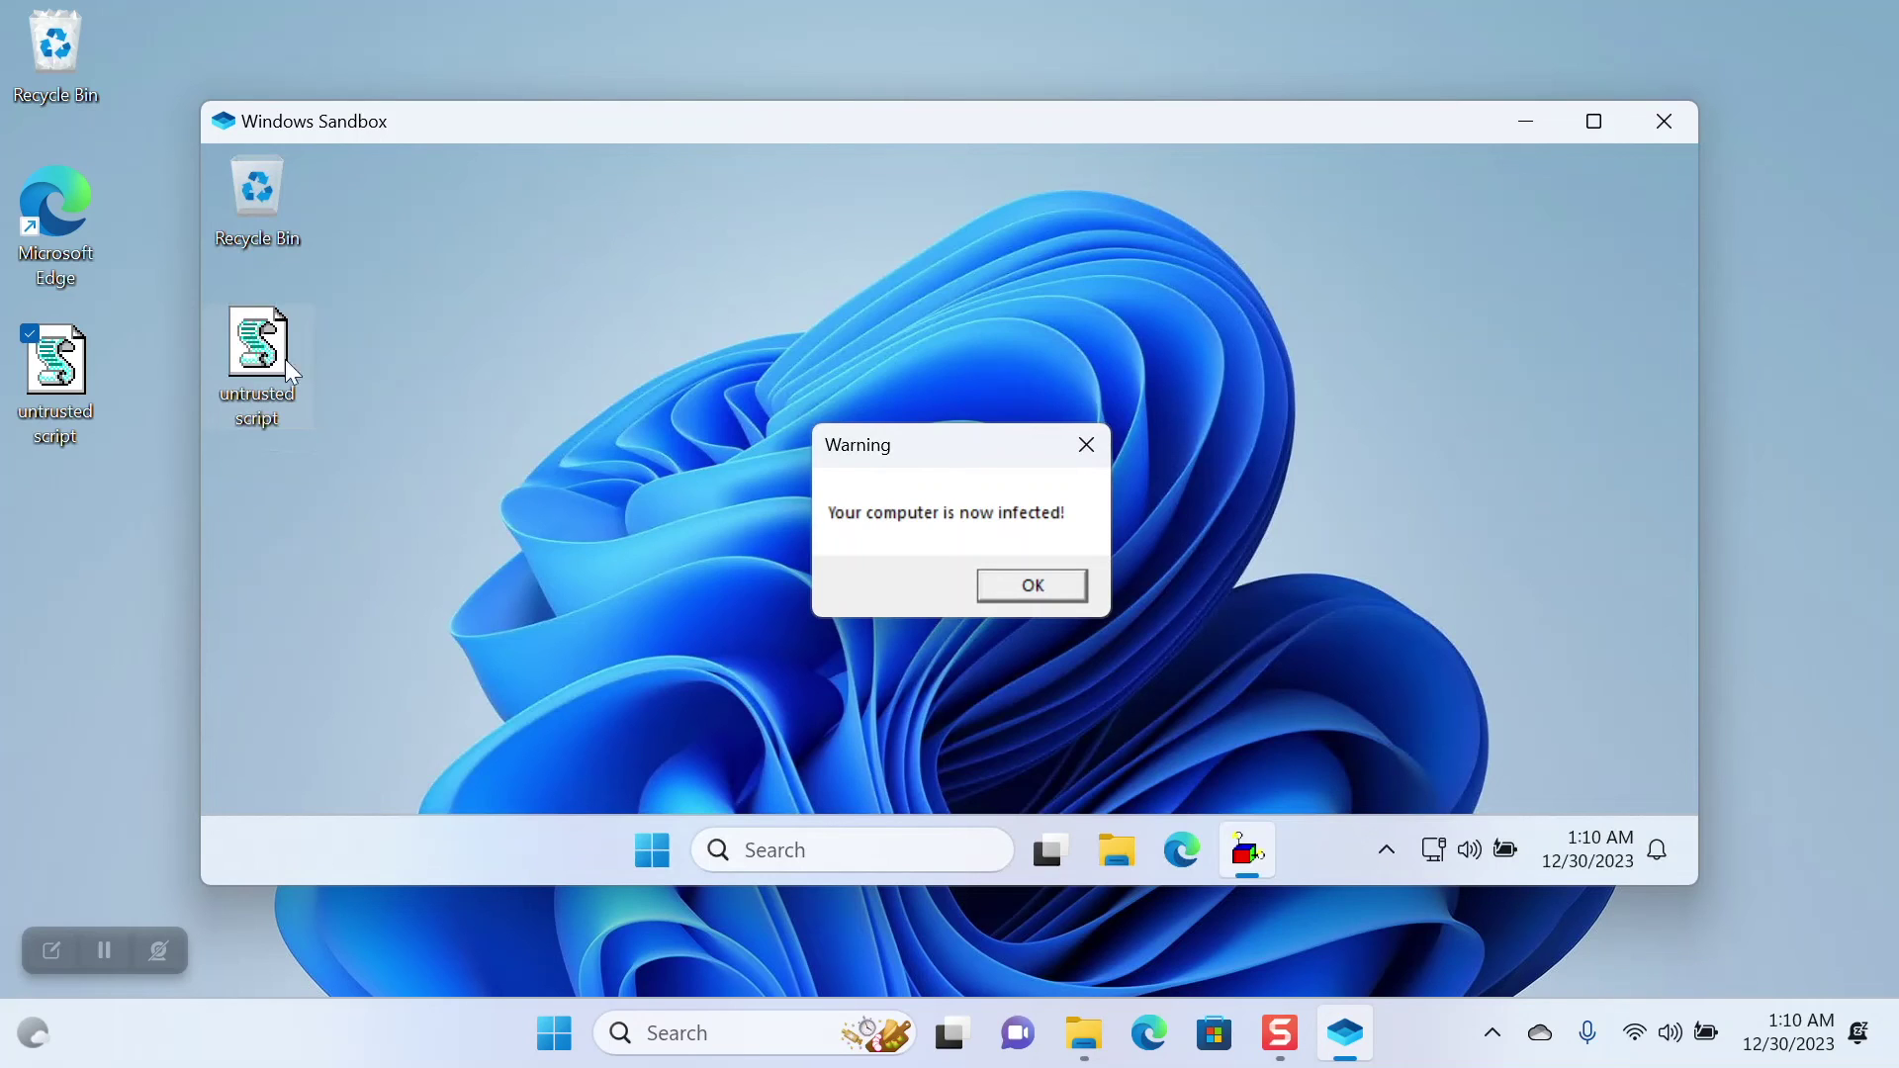
{"action": "left_click", "coordinate": [1033, 585]}
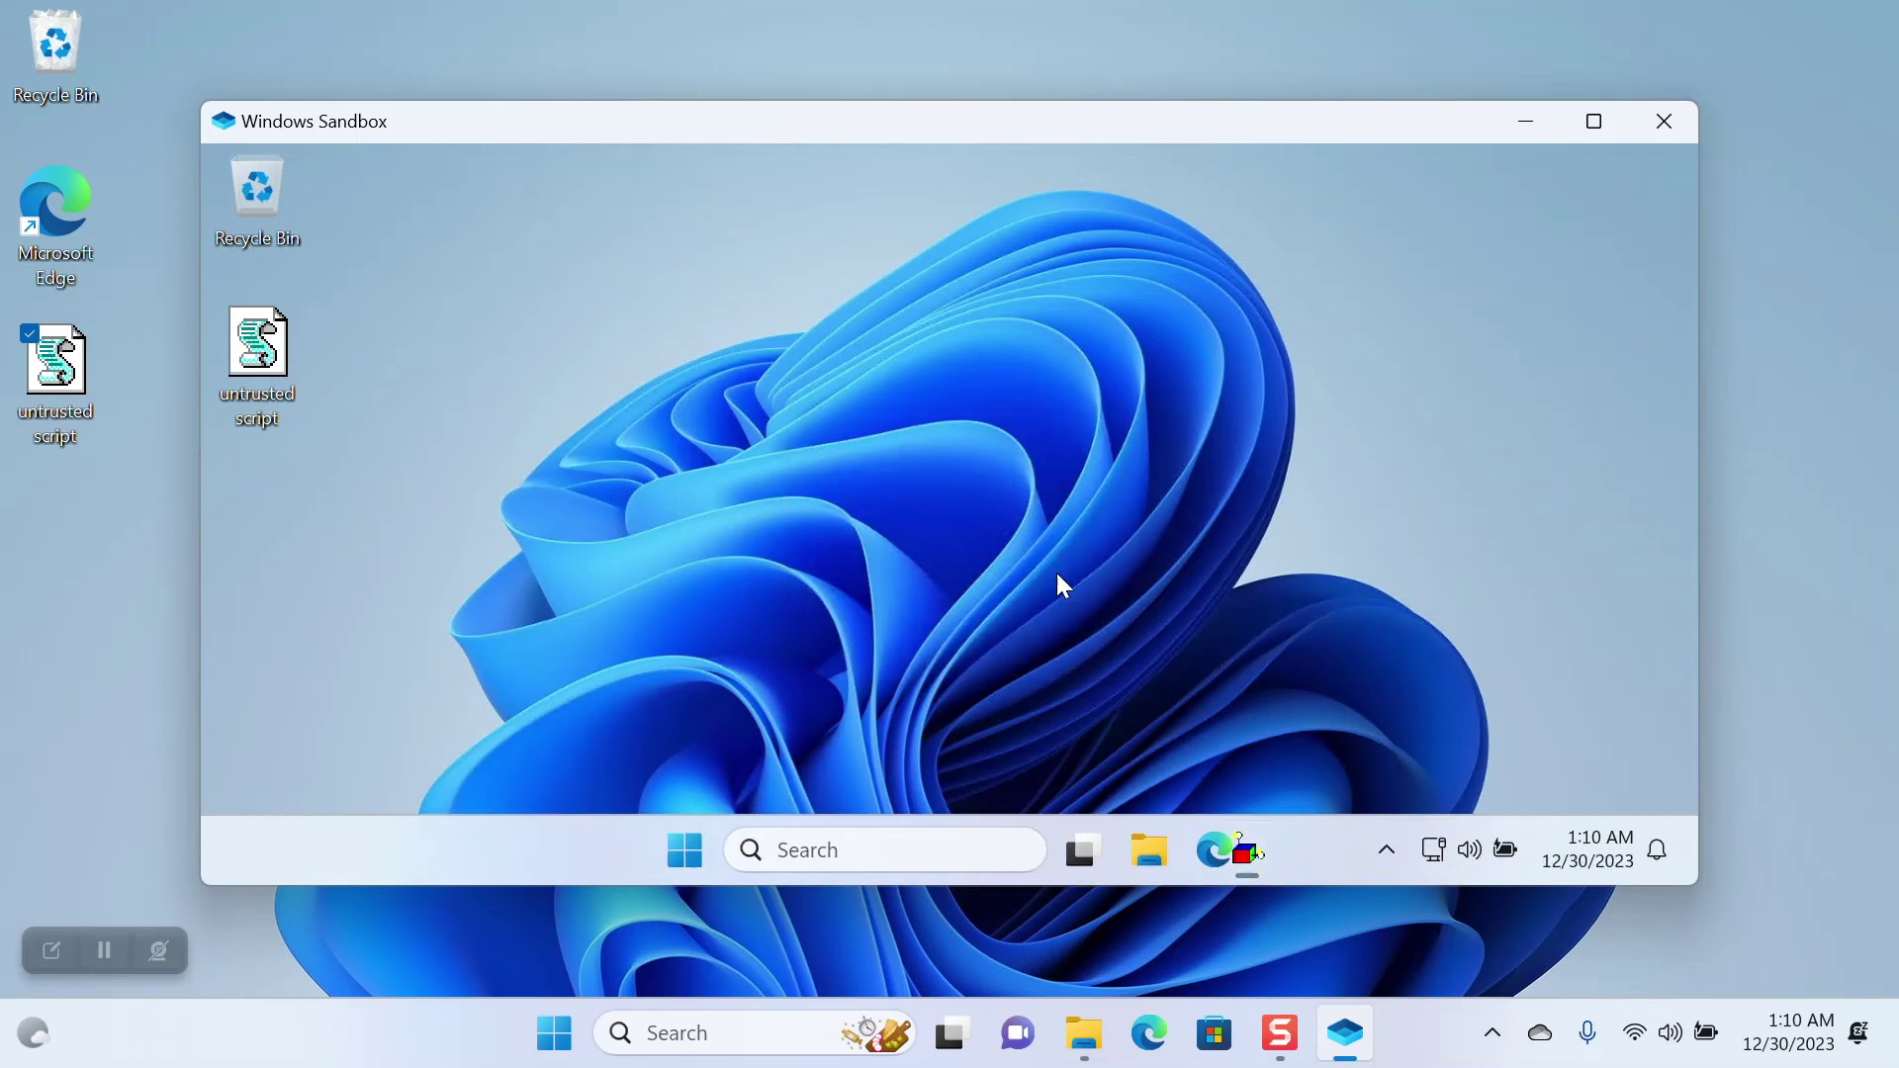
{"action": "left_click", "coordinate": [1665, 122]}
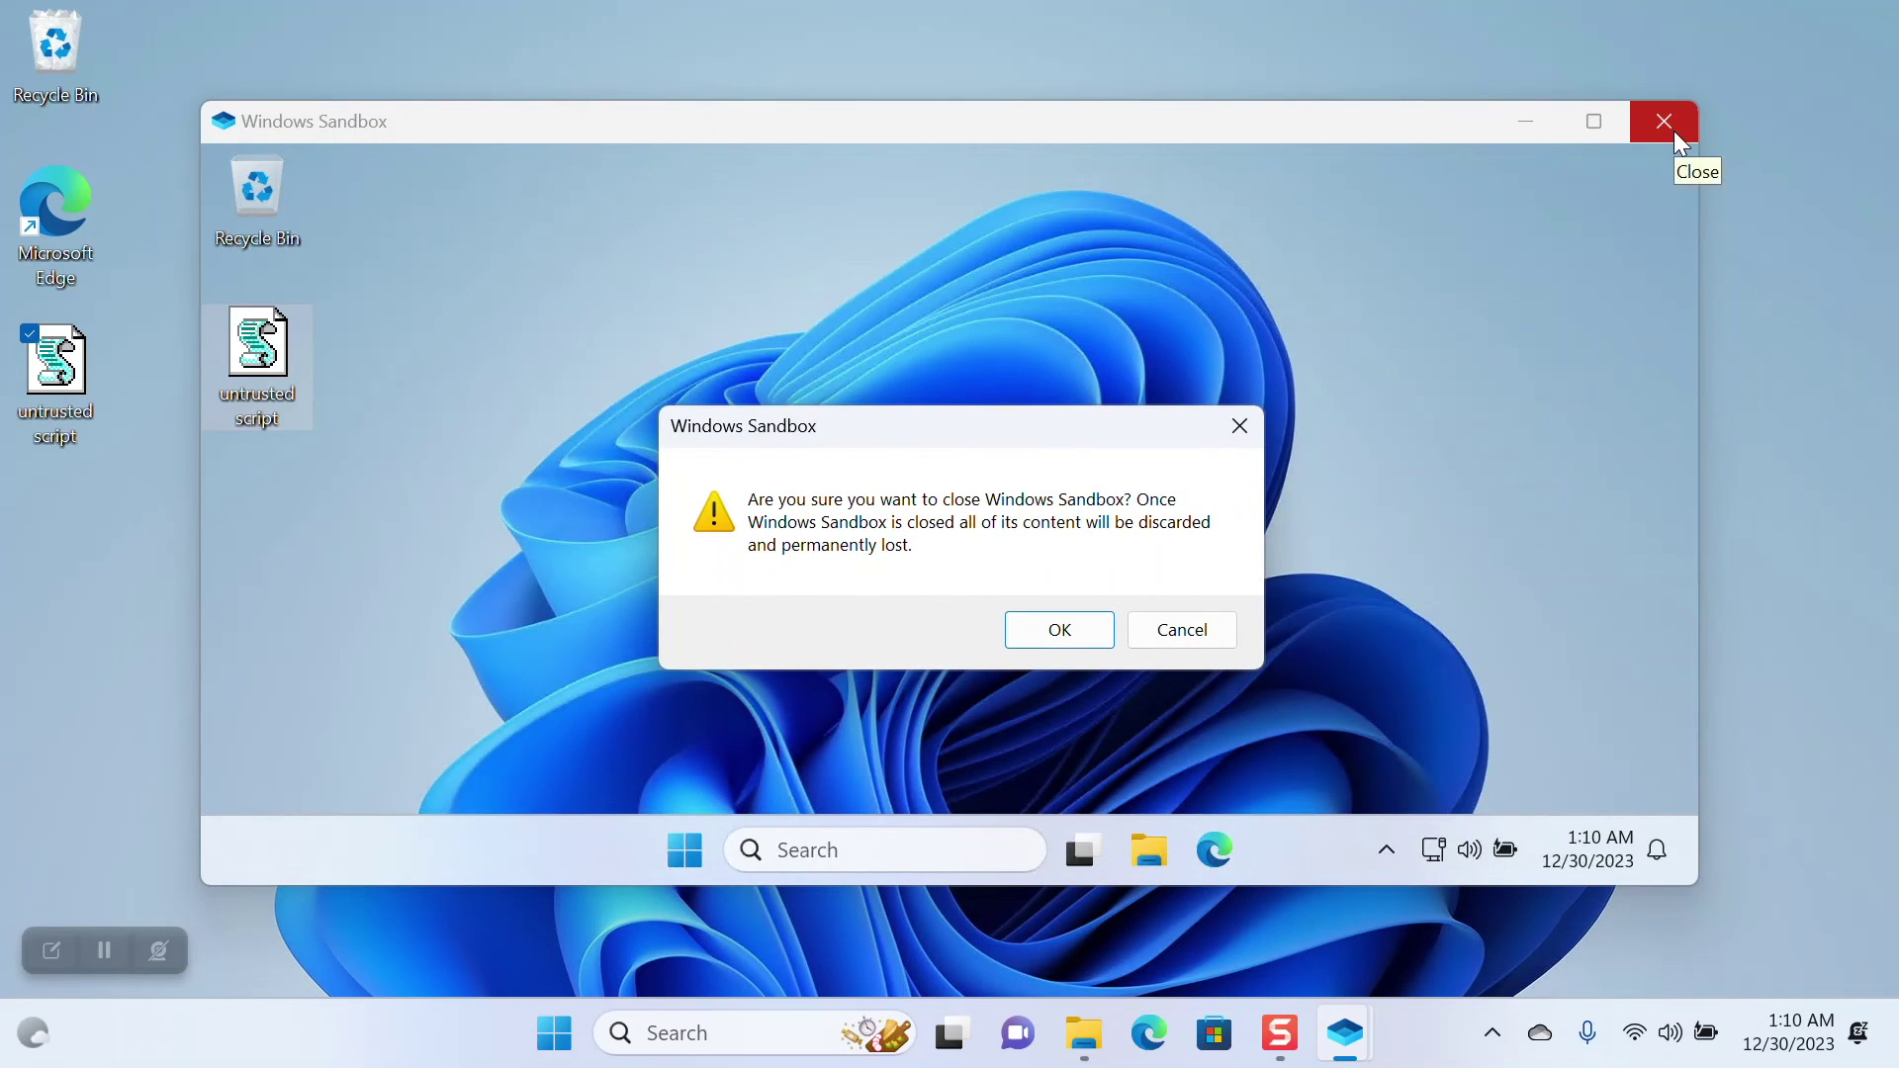
Step: Confirm discarding the Sandbox contents, then relaunch Windows Sandbox from Search
{"action": "left_click", "coordinate": [1038, 632]}
{"action": "left_click", "coordinate": [722, 1032]}
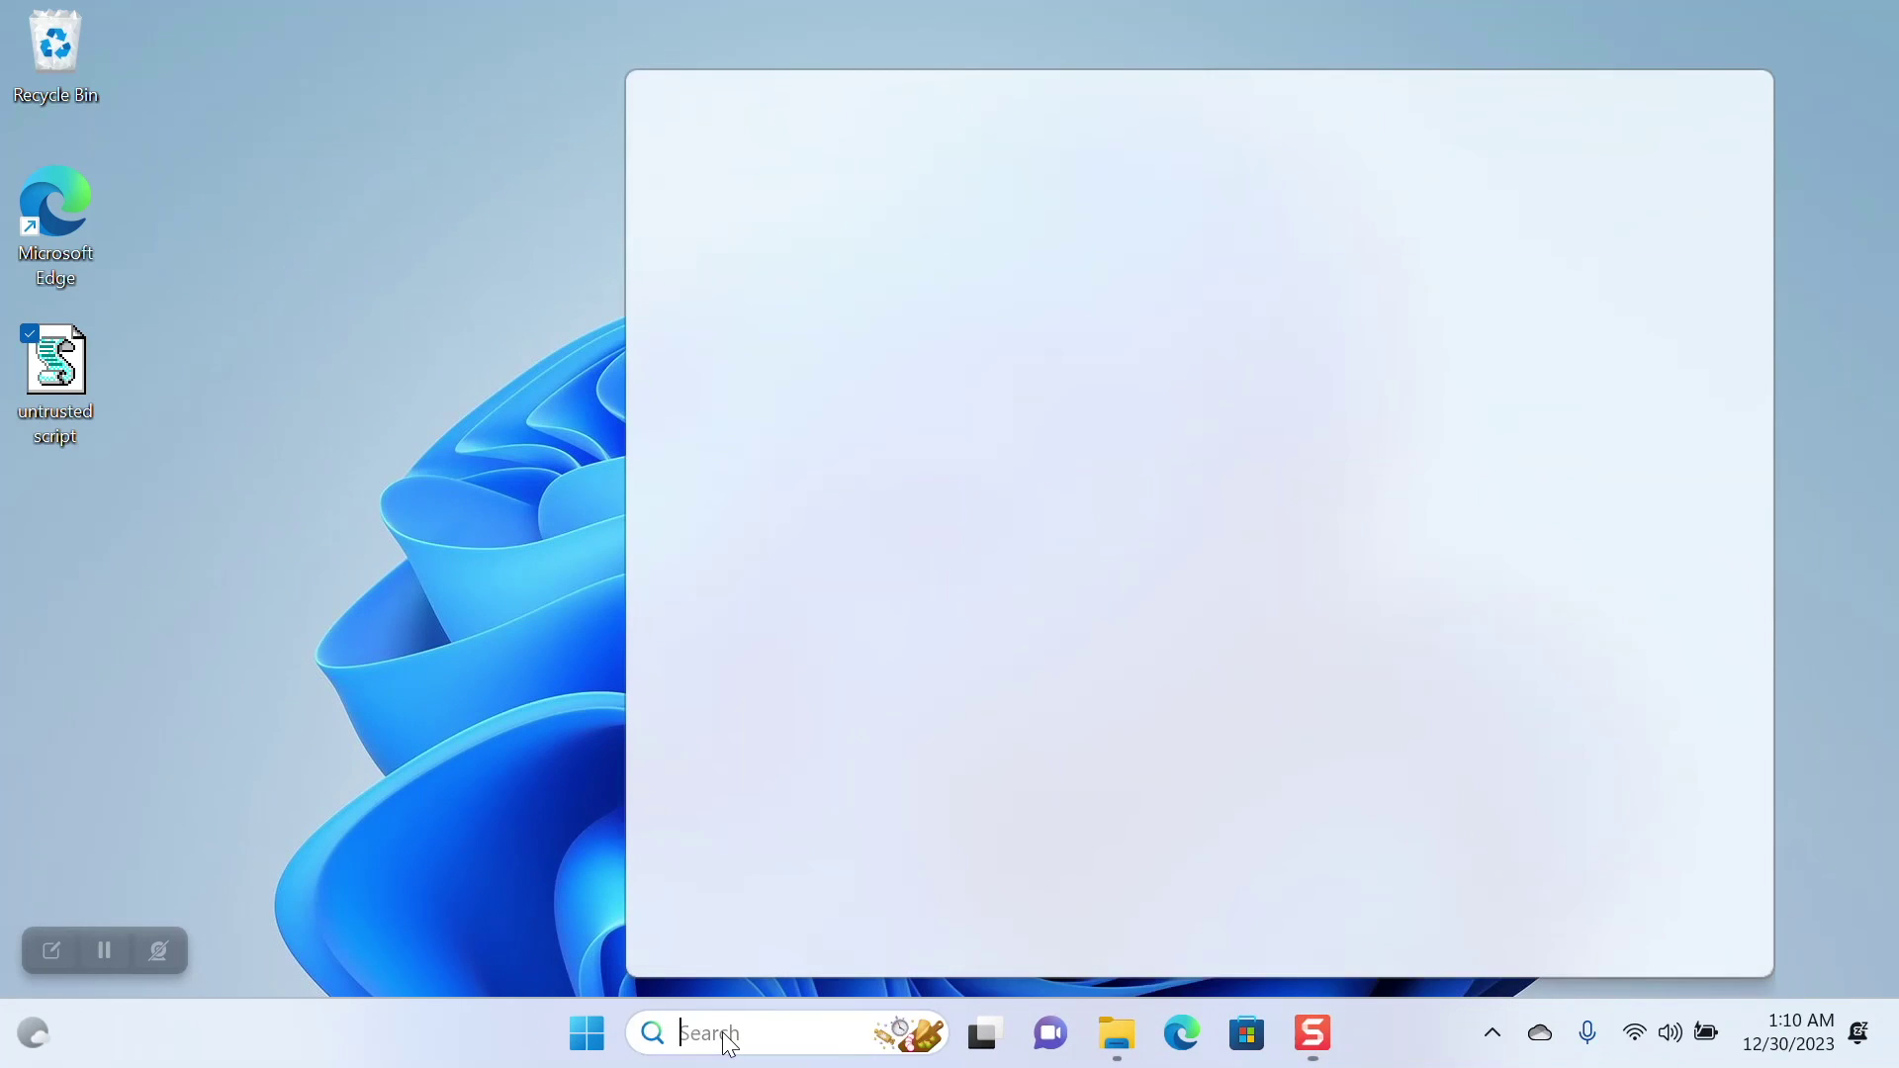
{"action": "left_click", "coordinate": [816, 186]}
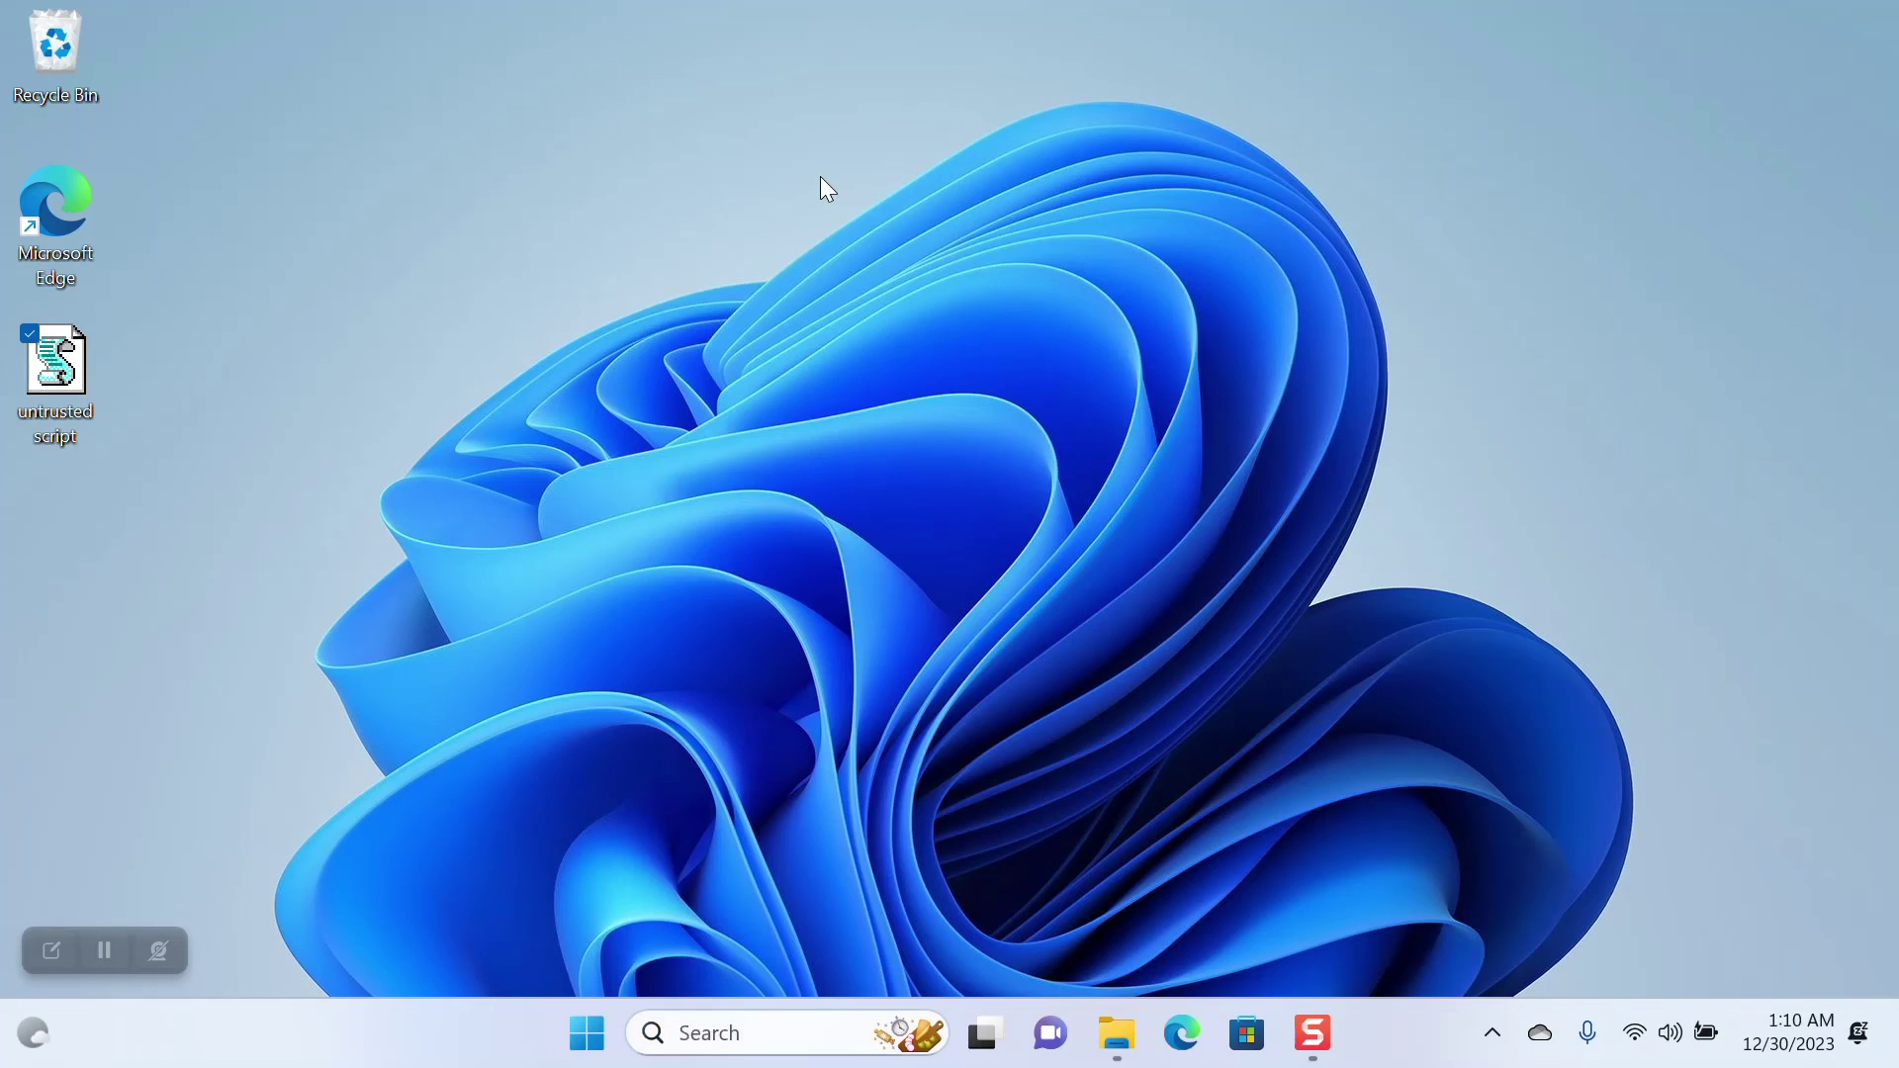